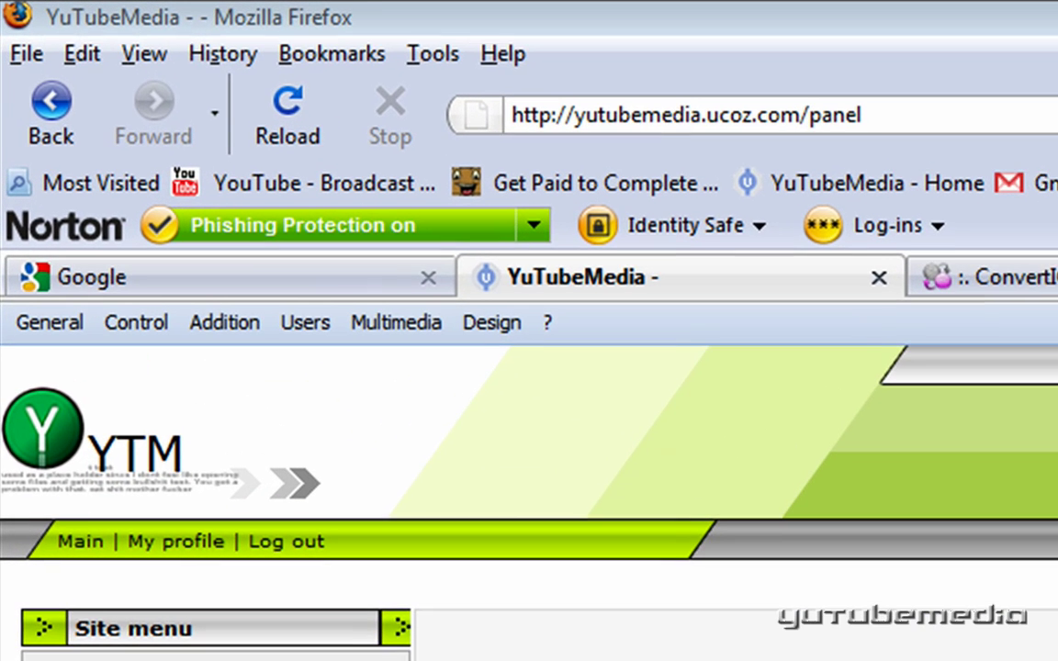
- Check the site icon in the Google tab's address bar, then close the Google tab
{"action": "left_click", "coordinate": [303, 281]}
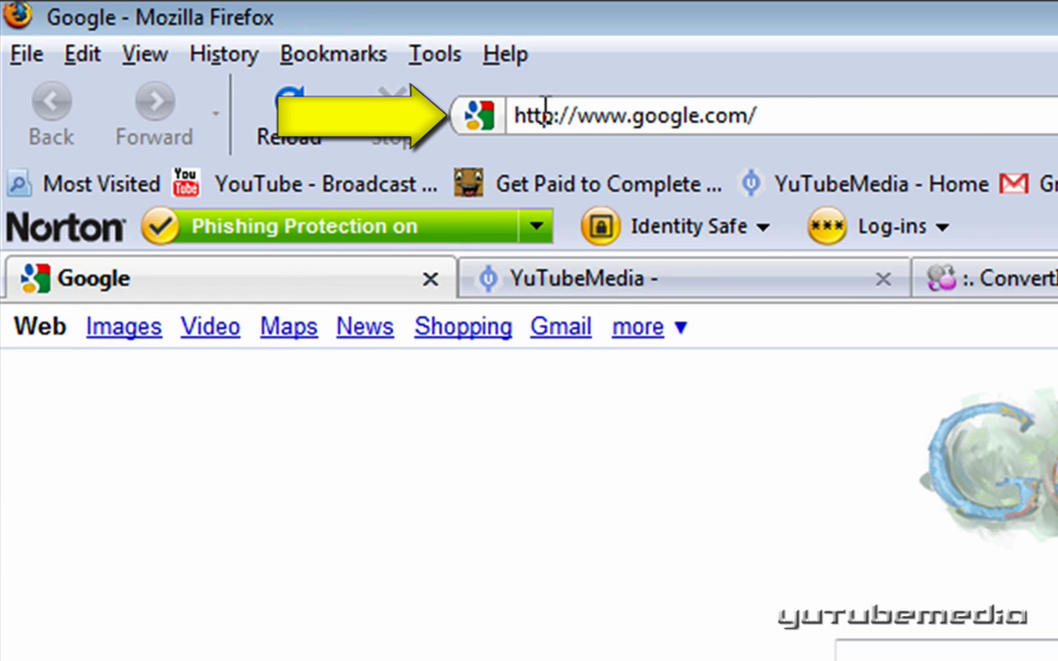
{"action": "left_click", "coordinate": [612, 126]}
{"action": "left_click", "coordinate": [581, 101]}
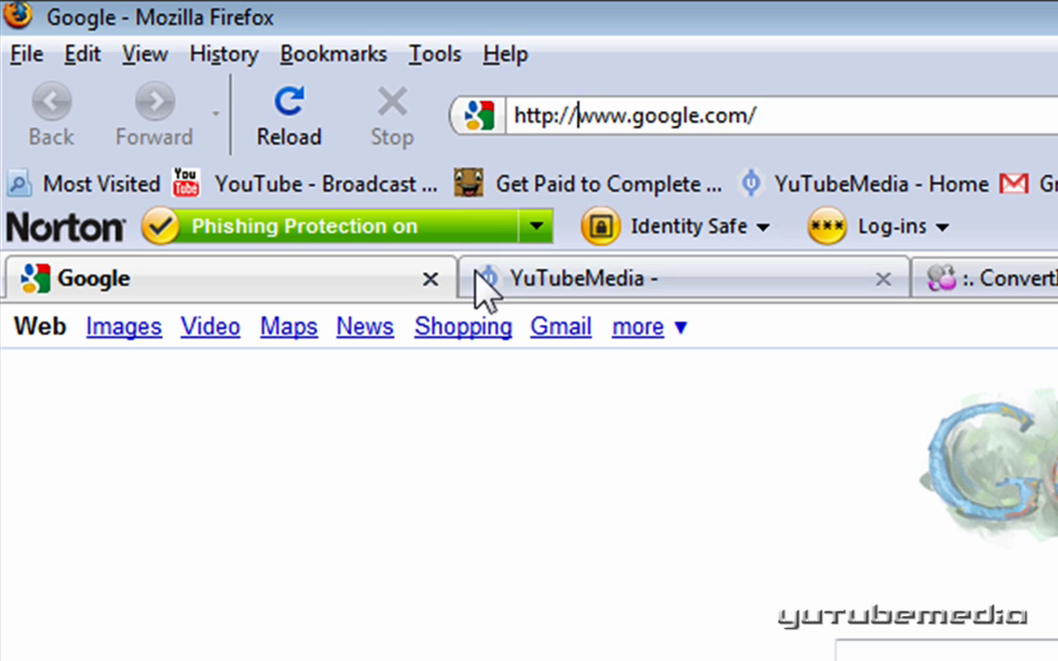
{"action": "left_click", "coordinate": [429, 278]}
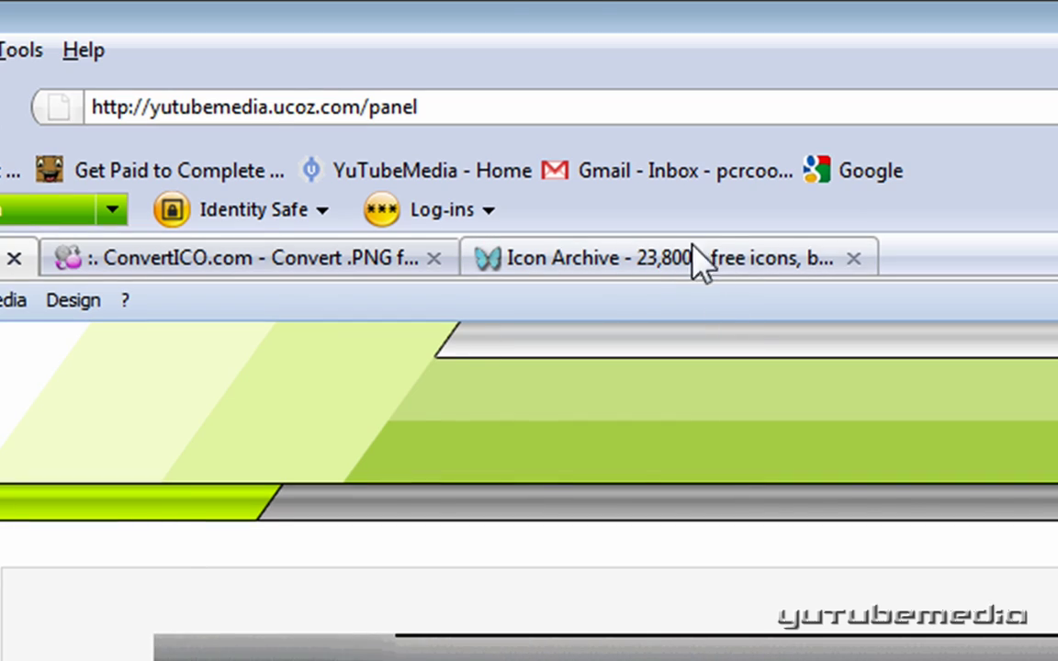
- Scroll through Icon Archive's latest icons, then close it and return to the YuTubeMedia panel
{"action": "left_click", "coordinate": [684, 260]}
{"action": "left_click", "coordinate": [418, 110]}
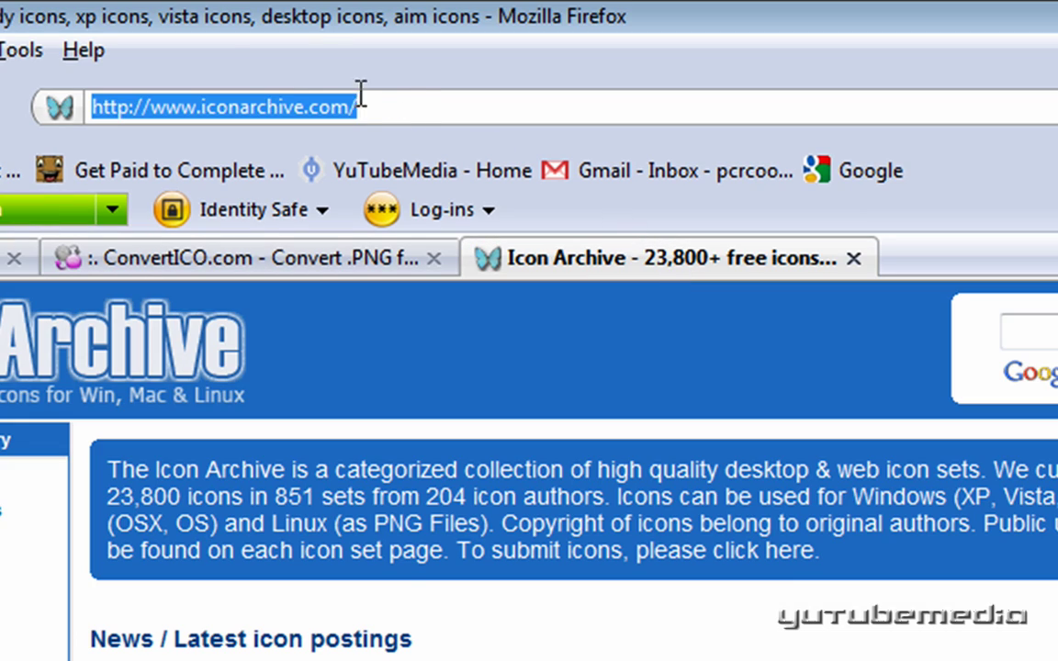
{"action": "scroll", "coordinate": [515, 491], "scroll_direction": "down", "scroll_amount": 3}
{"action": "scroll", "coordinate": [479, 371], "scroll_direction": "down", "scroll_amount": 5}
{"action": "scroll", "coordinate": [517, 424], "scroll_direction": "up", "scroll_amount": 8}
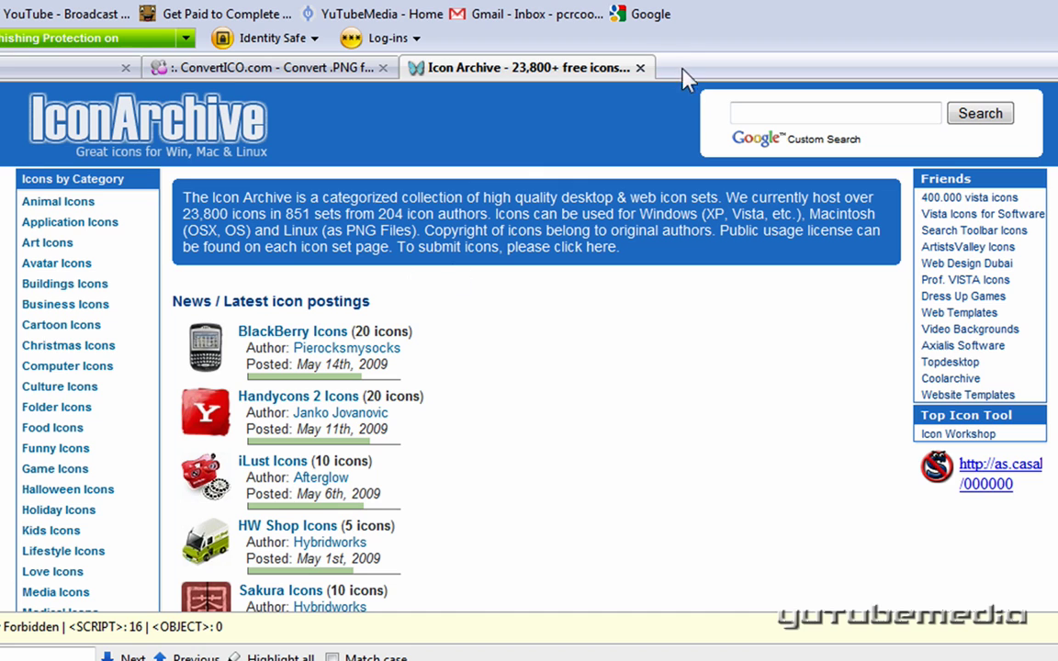
{"action": "left_click", "coordinate": [639, 68]}
{"action": "left_click", "coordinate": [47, 64]}
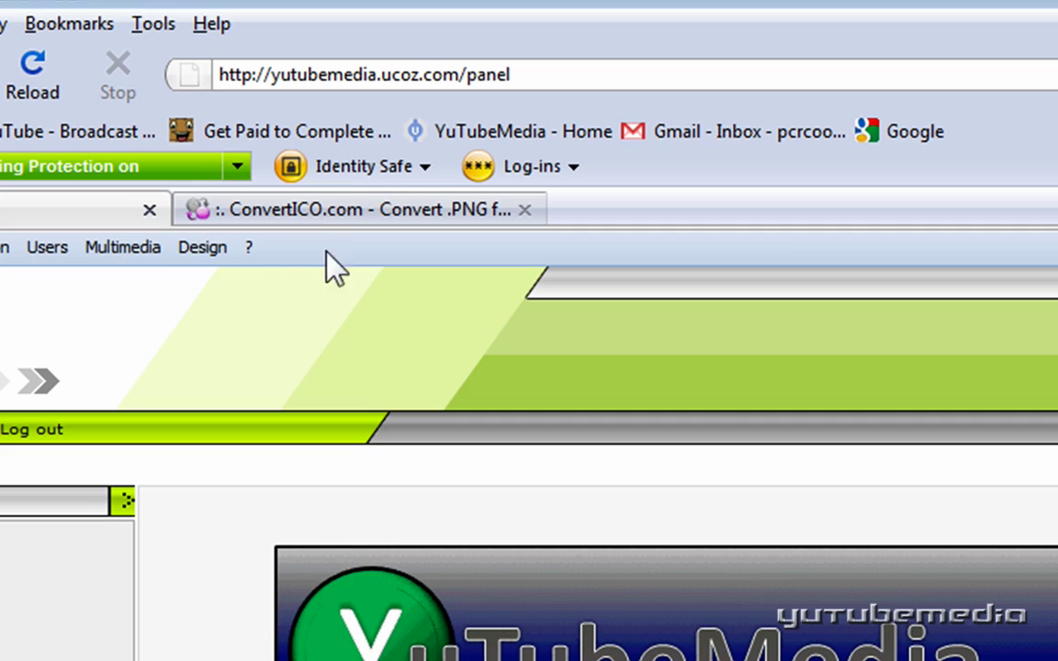
- Convert yt icon-new.png from the YT pictures folder into an icon in ConvertICO
{"action": "left_click", "coordinate": [299, 213]}
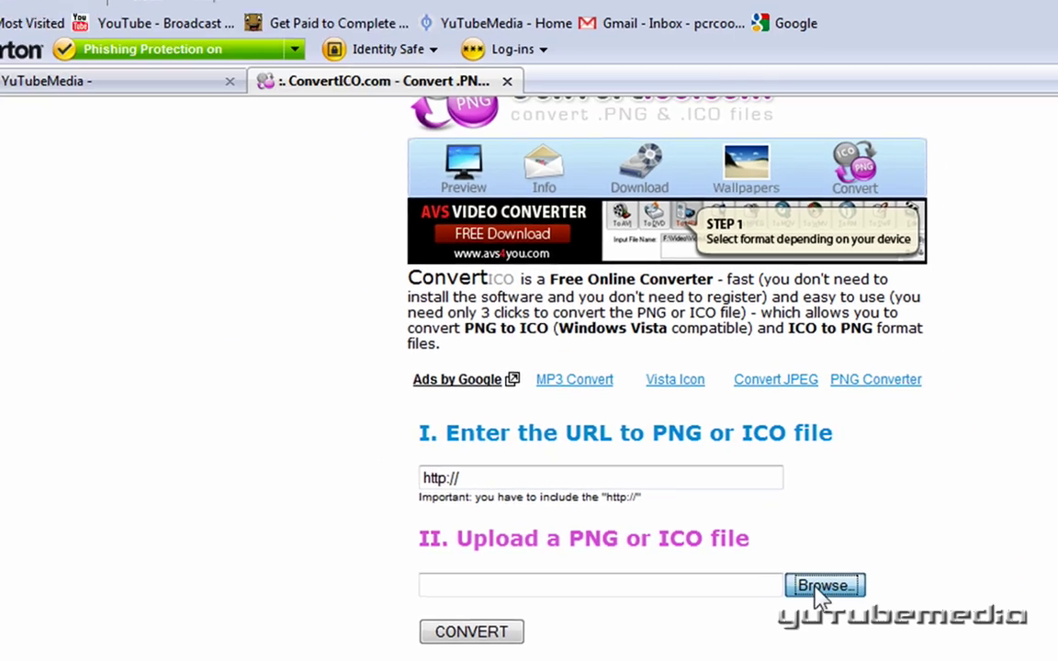
{"action": "left_click", "coordinate": [817, 510]}
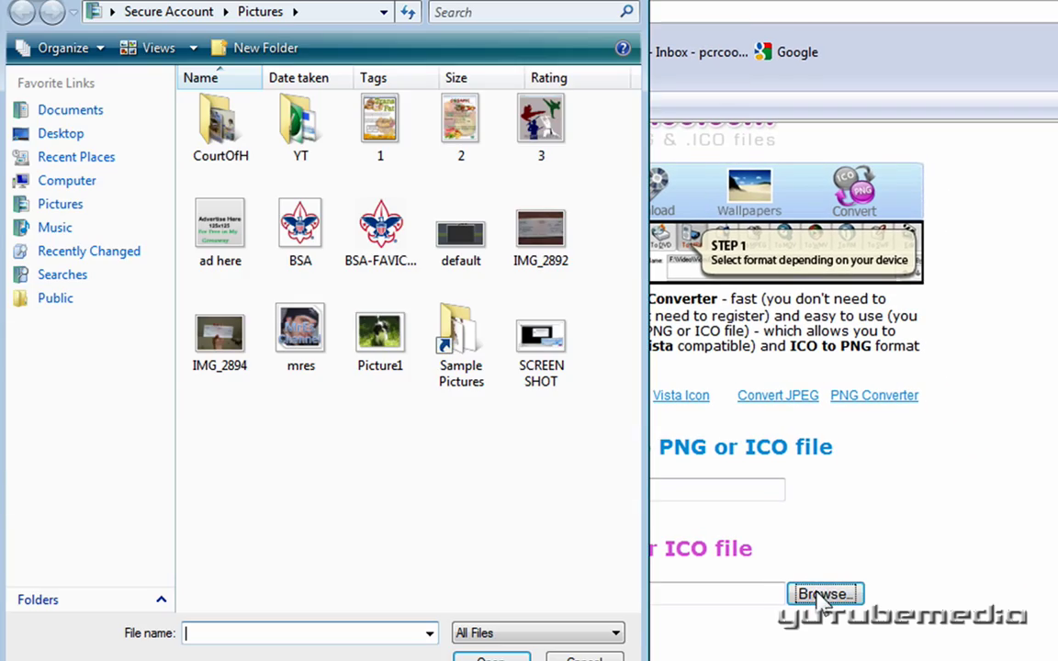
{"action": "double_click", "coordinate": [297, 138]}
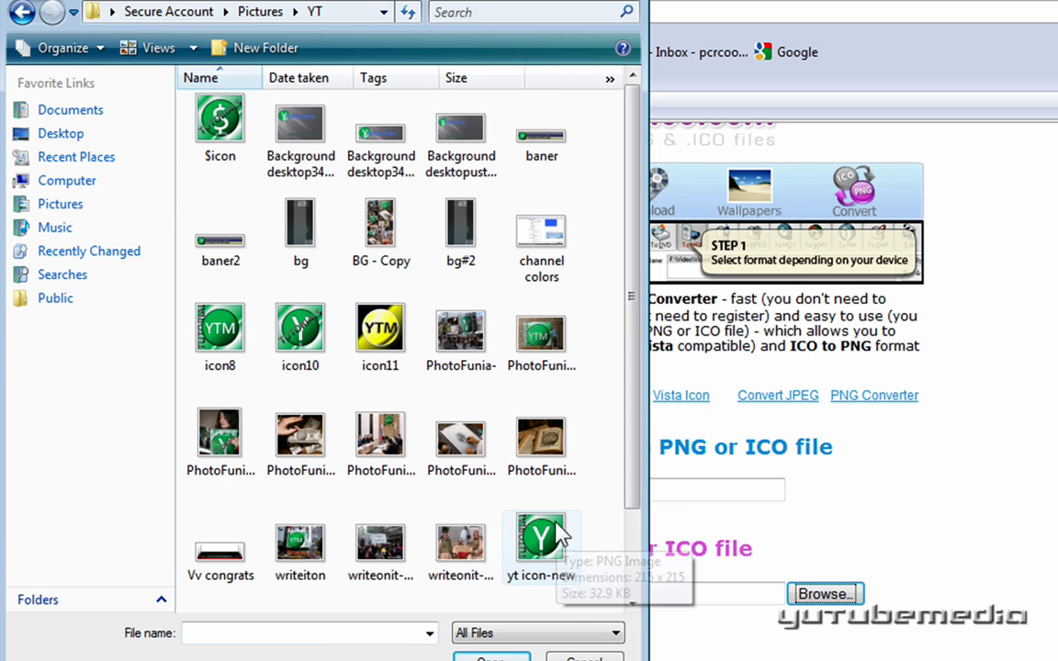
{"action": "double_click", "coordinate": [541, 551]}
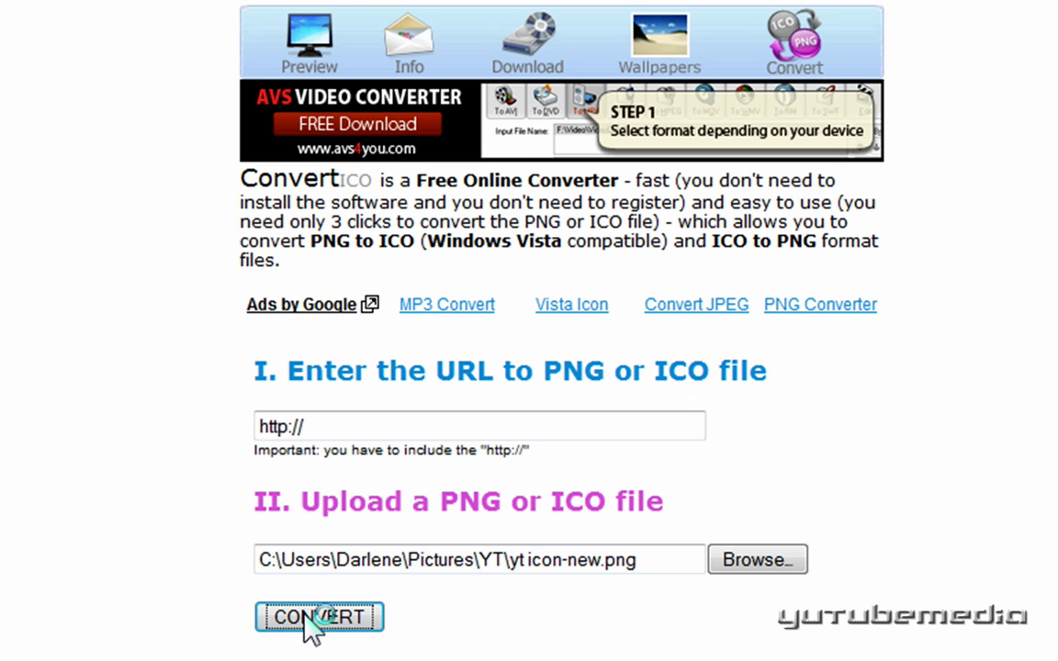
{"action": "left_click", "coordinate": [308, 617]}
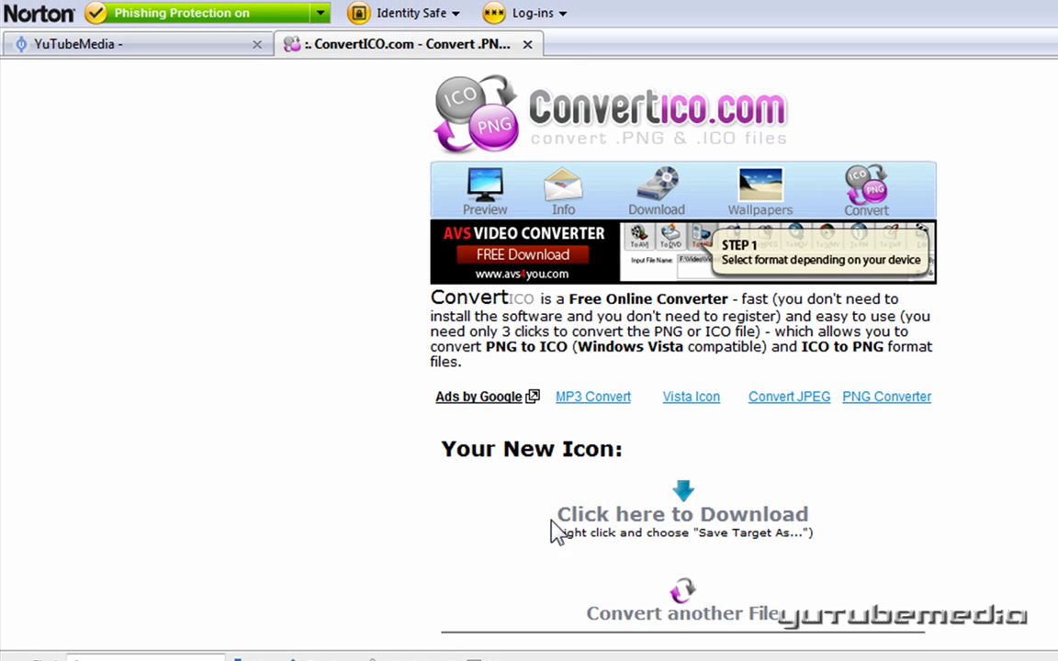
- Save the converted icon image as FAVEICON and close the icon and ConvertICO tabs
{"action": "left_click", "coordinate": [718, 515]}
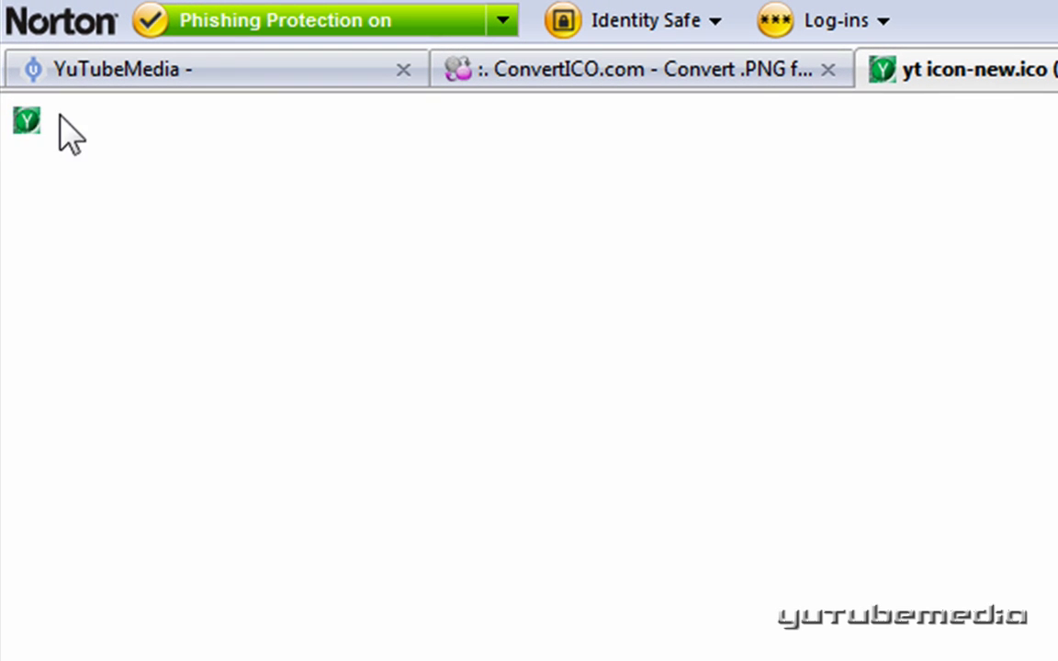
{"action": "right_click", "coordinate": [23, 118]}
{"action": "left_click", "coordinate": [105, 226]}
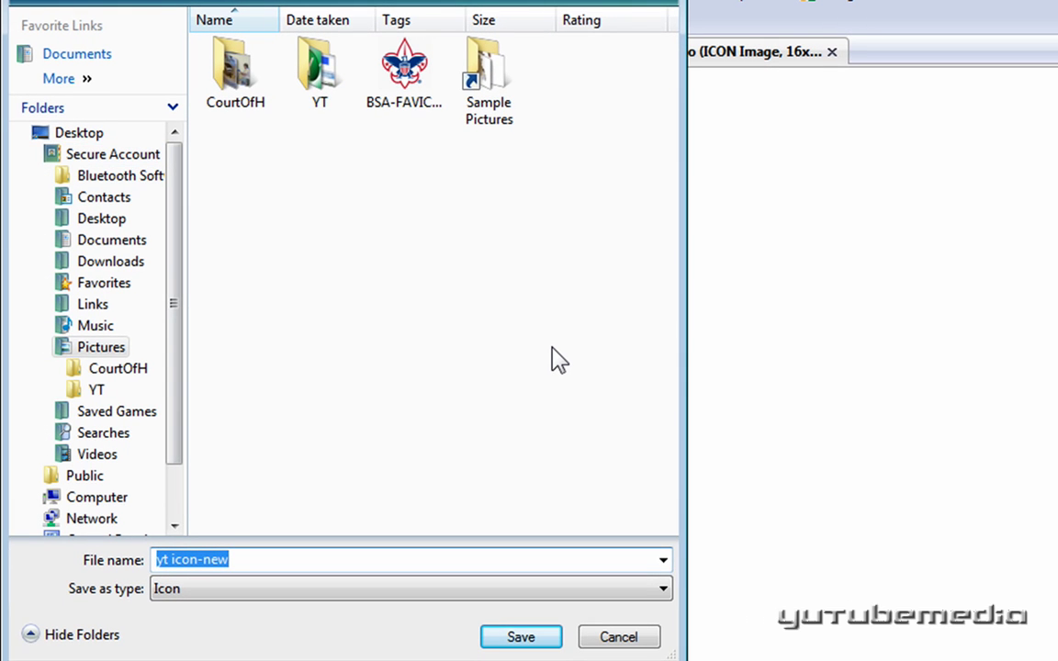
{"action": "type", "text": "FAVEICON"}
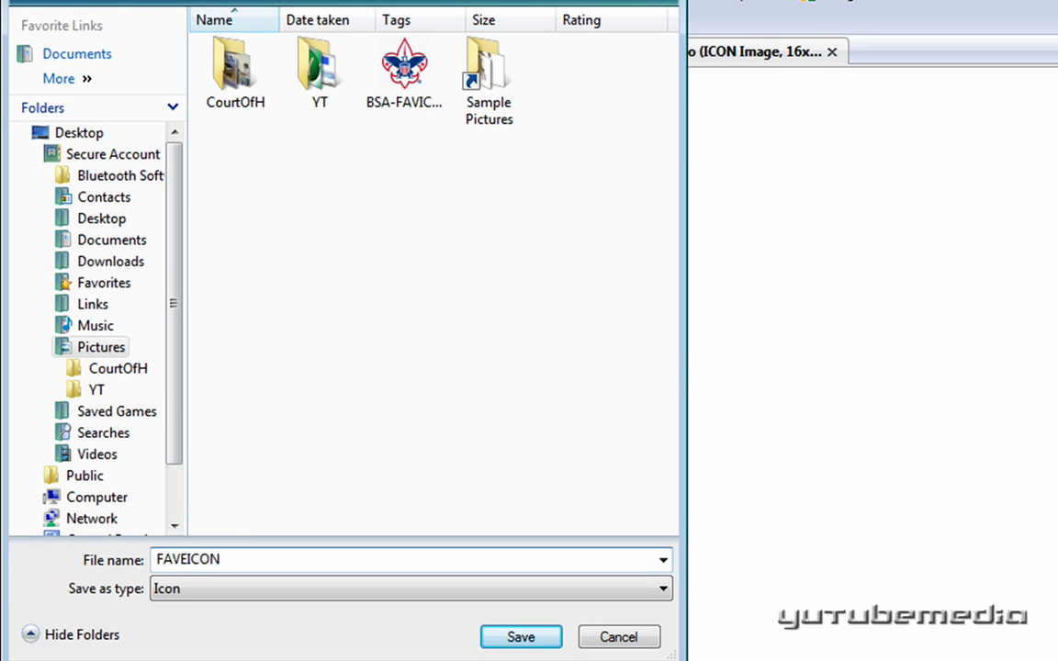
{"action": "key", "text": "Return"}
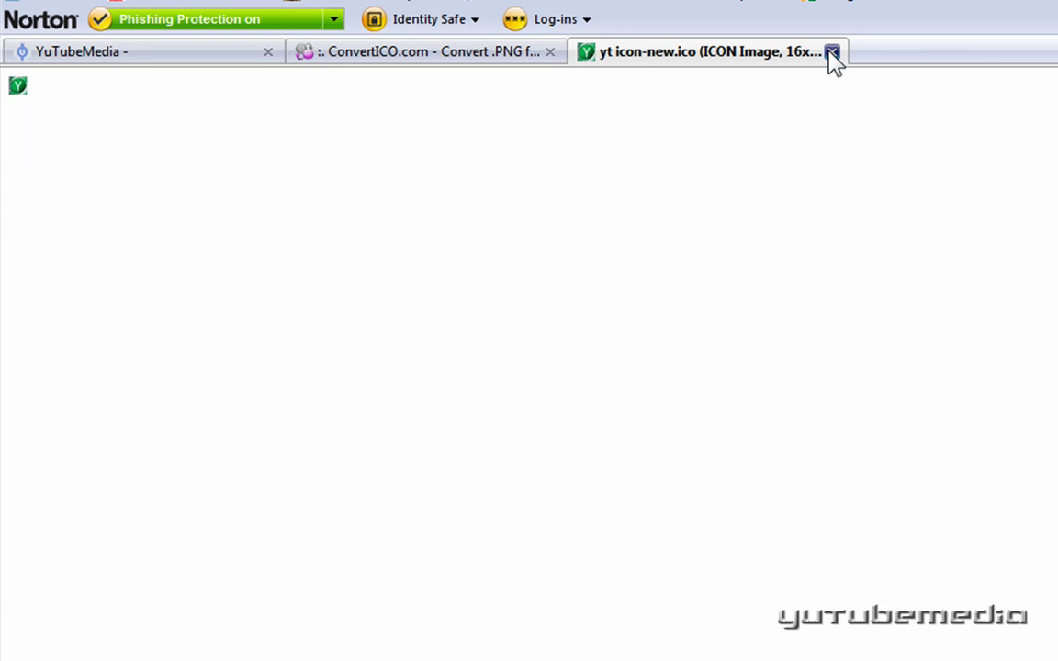
{"action": "left_click", "coordinate": [832, 52]}
{"action": "left_click", "coordinate": [550, 52]}
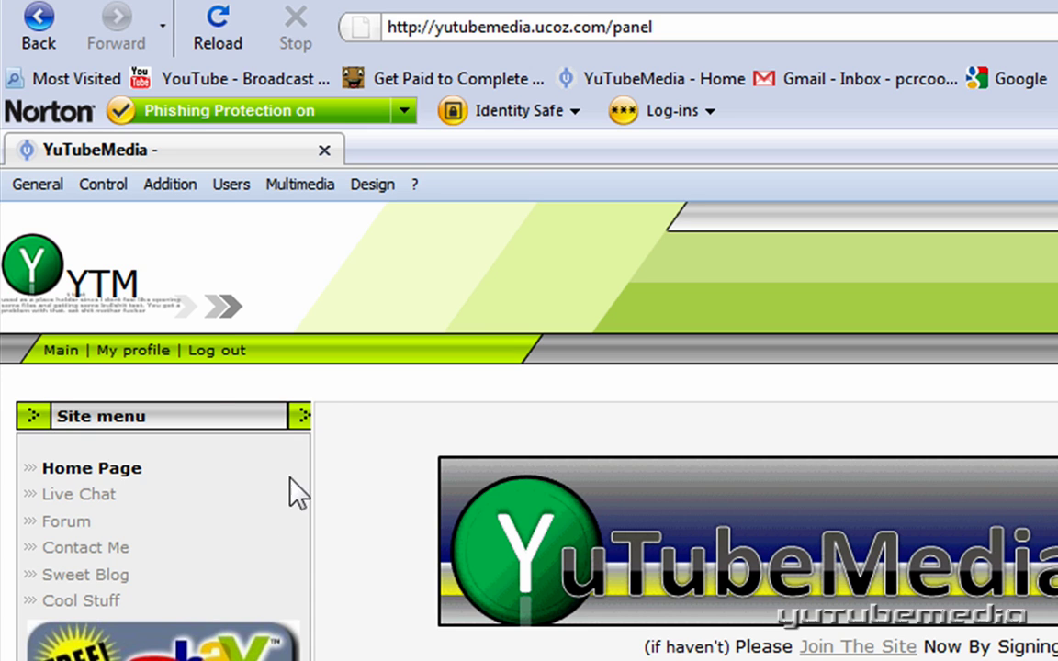
- Log in to the uCoz control panel from General options
{"action": "left_click", "coordinate": [41, 184]}
{"action": "left_click", "coordinate": [36, 287]}
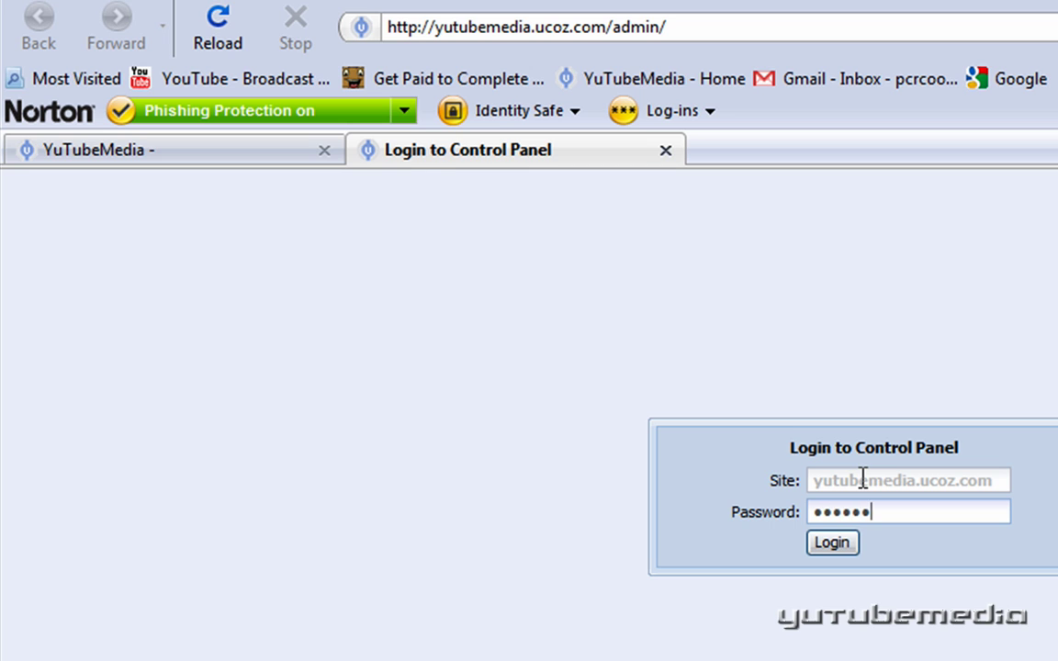
{"action": "key", "text": "Return"}
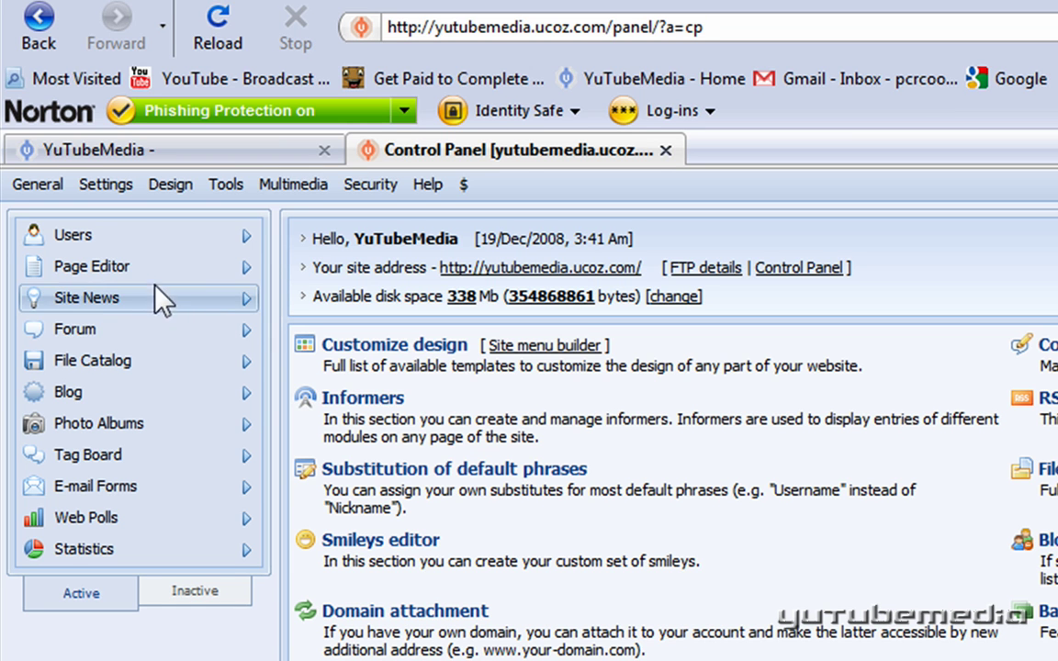
- Open the Site pages template code under Page Editor's module design customization
{"action": "left_click", "coordinate": [126, 268]}
{"action": "left_click", "coordinate": [465, 530]}
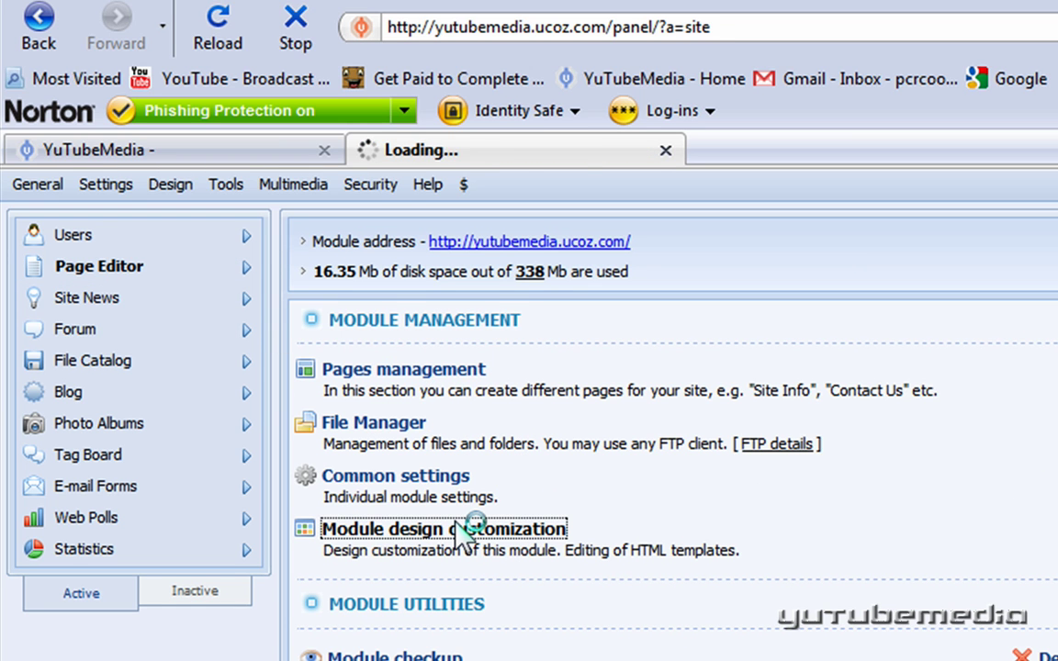
{"action": "left_click", "coordinate": [365, 379]}
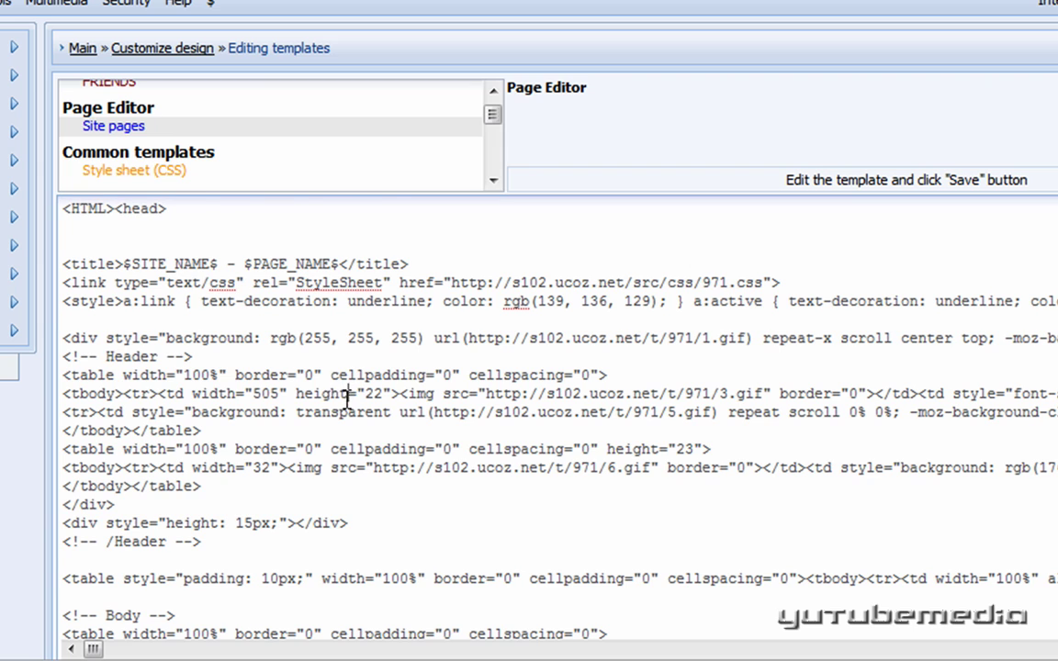
{"action": "scroll", "coordinate": [349, 395], "scroll_direction": "down", "scroll_amount": 1}
{"action": "scroll", "coordinate": [331, 395], "scroll_direction": "up", "scroll_amount": 1}
{"action": "scroll", "coordinate": [328, 390], "scroll_direction": "down", "scroll_amount": 3}
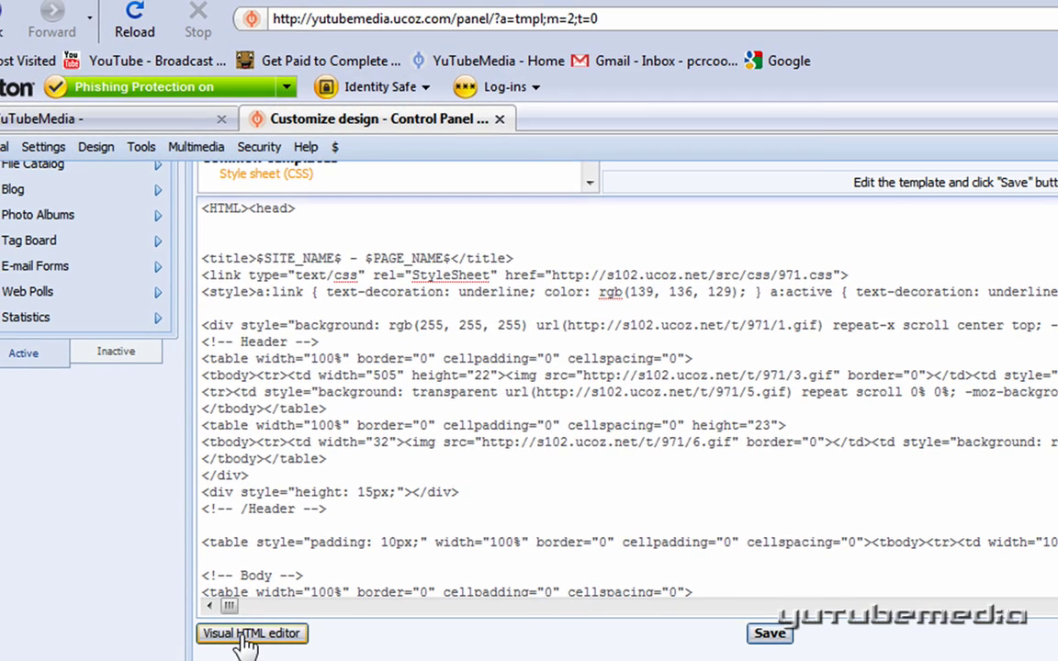
- Upload FAVEICON.ico through the visual editor's File Manager and display its direct link
{"action": "left_click", "coordinate": [208, 632]}
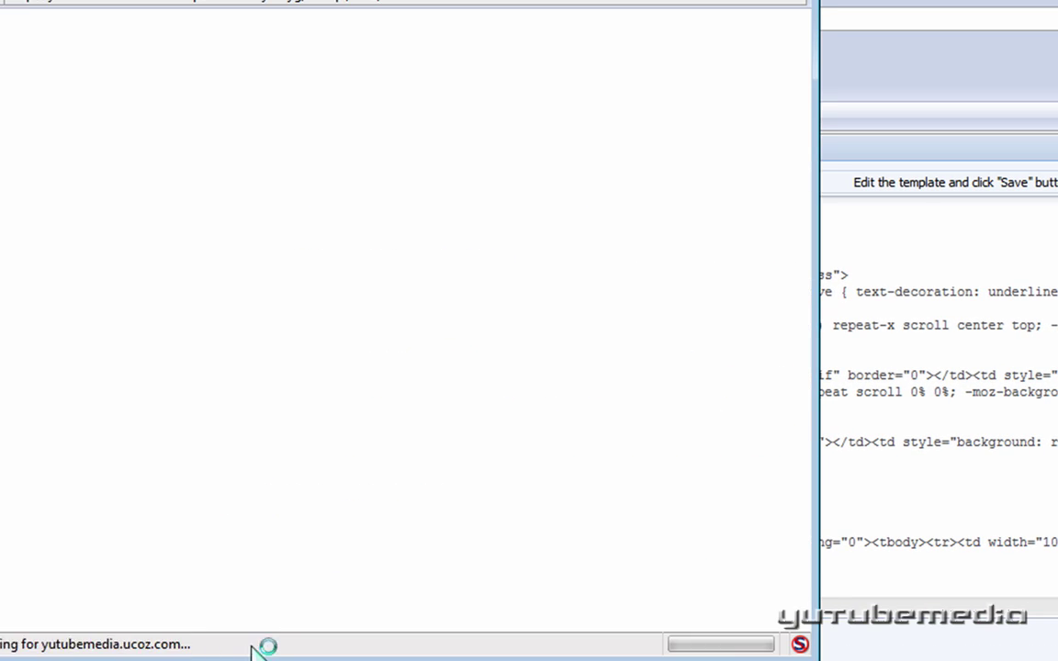
{"action": "left_click", "coordinate": [292, 25]}
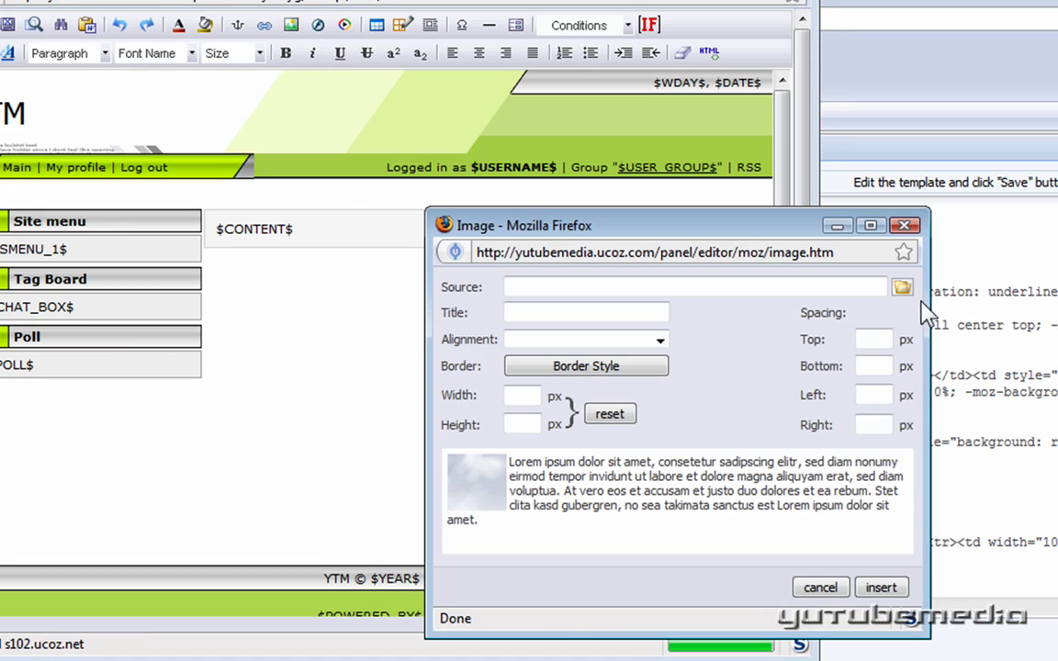
{"action": "left_click", "coordinate": [902, 287]}
{"action": "scroll", "coordinate": [684, 510], "scroll_direction": "down", "scroll_amount": 10}
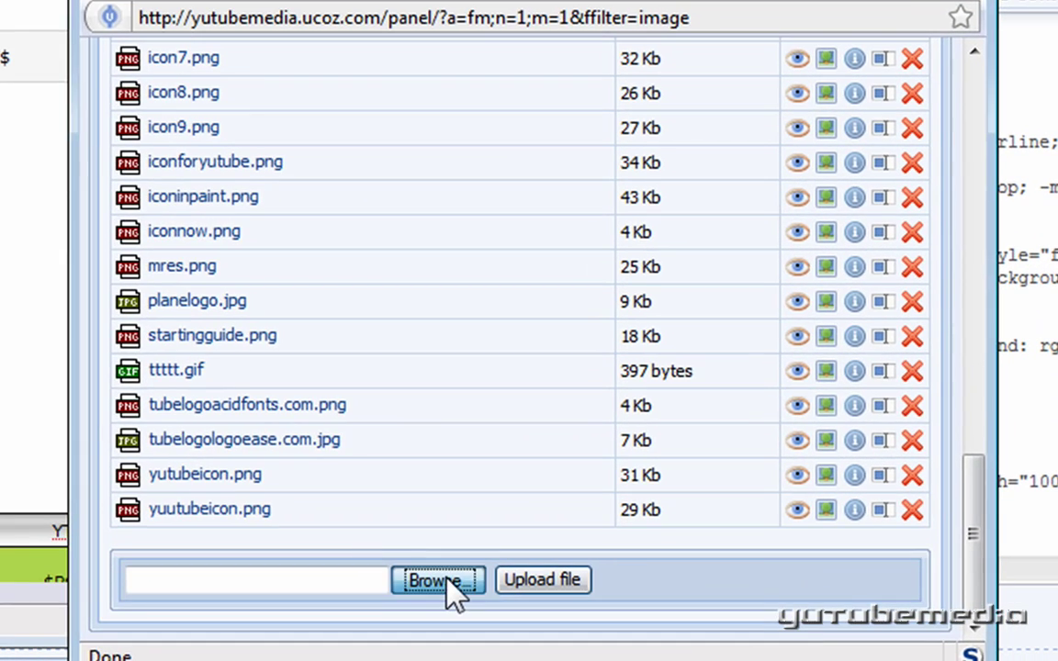
{"action": "left_click", "coordinate": [454, 581]}
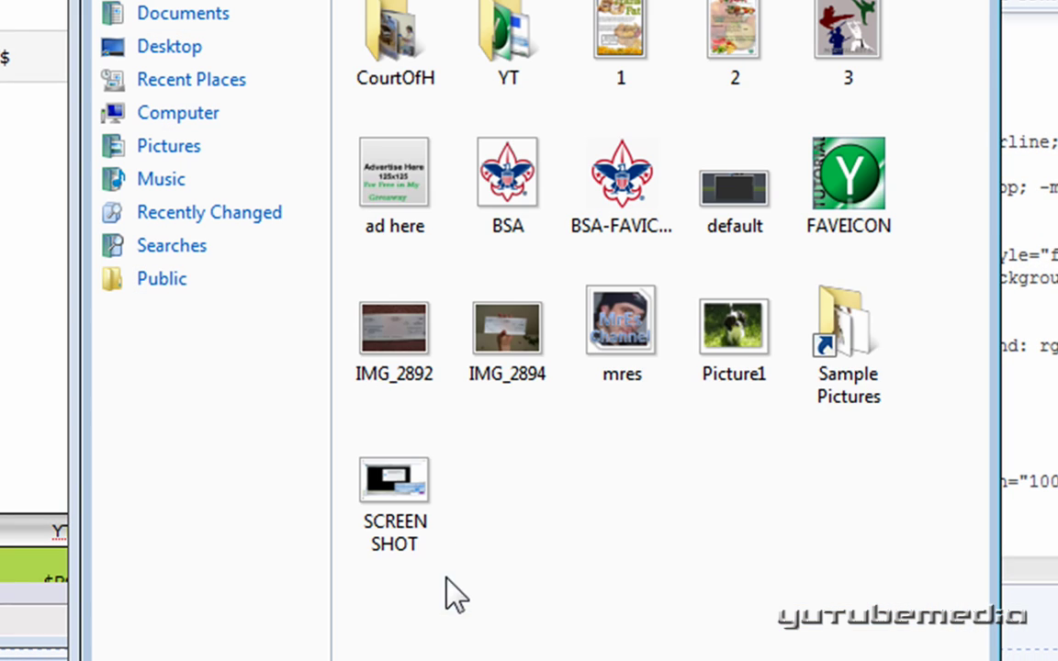
{"action": "double_click", "coordinate": [885, 217]}
{"action": "left_click", "coordinate": [540, 581]}
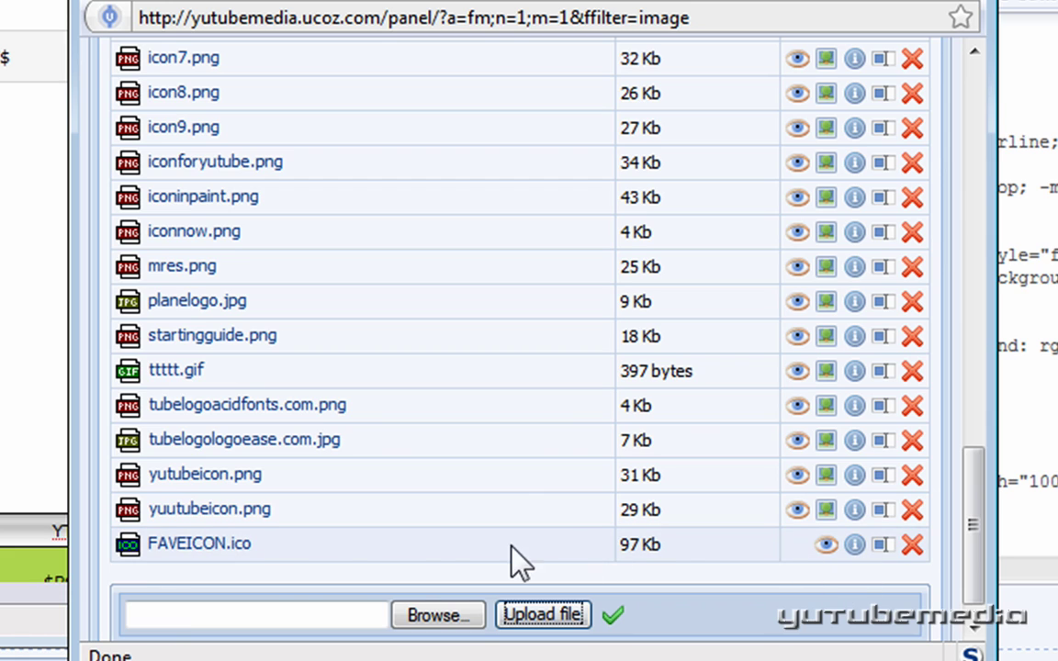
{"action": "left_click", "coordinate": [854, 548]}
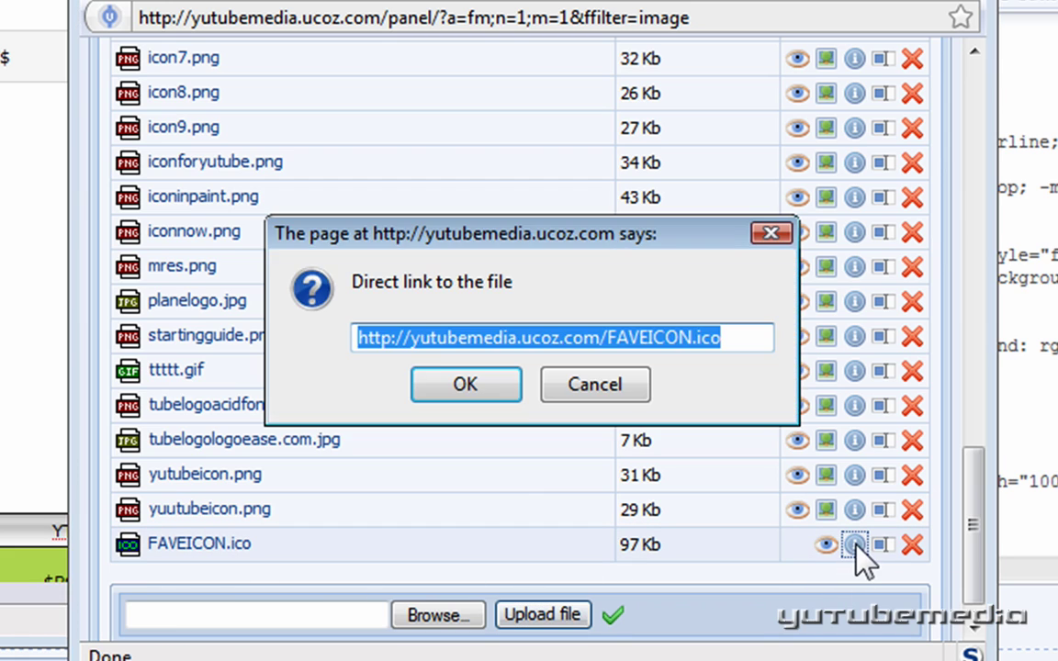
{"action": "left_click", "coordinate": [411, 338]}
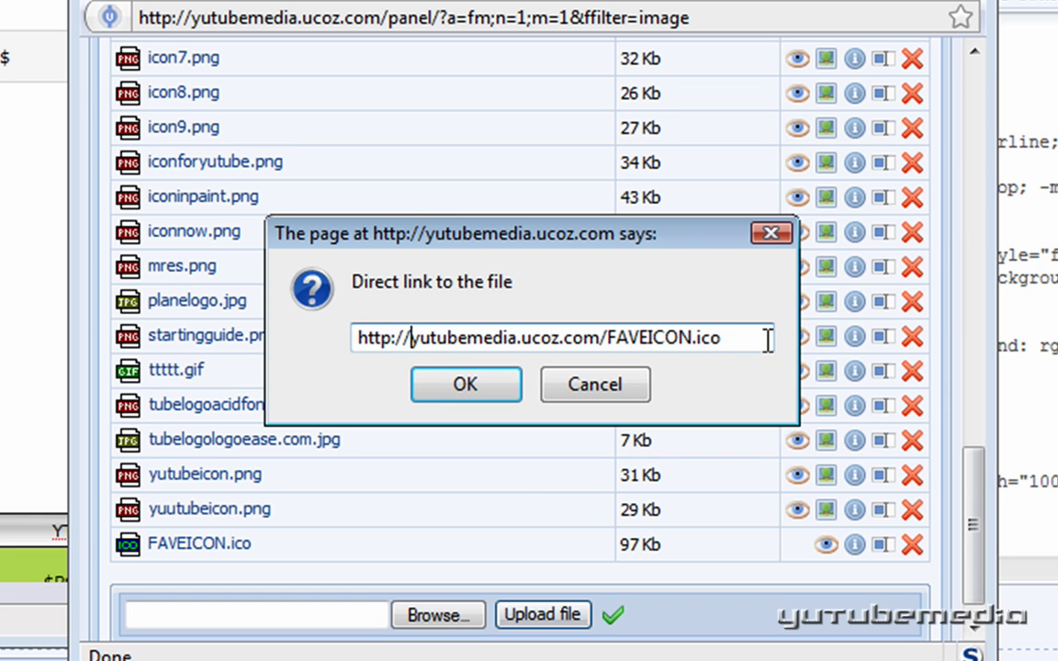
- Copy the FAVEICON.ico direct link and paste it onto Notepad's first line
{"action": "left_click_drag", "start_coordinate": [766, 339], "coordinate": [280, 340]}
{"action": "right_click", "coordinate": [564, 344]}
{"action": "left_click", "coordinate": [476, 453]}
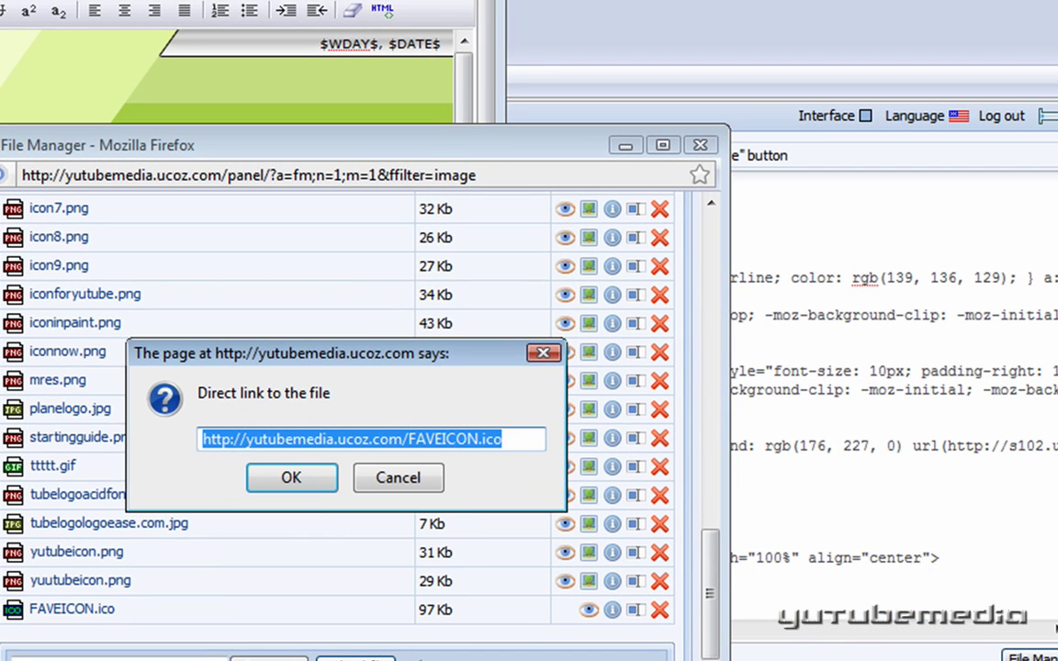
{"action": "key", "text": "alt+Tab"}
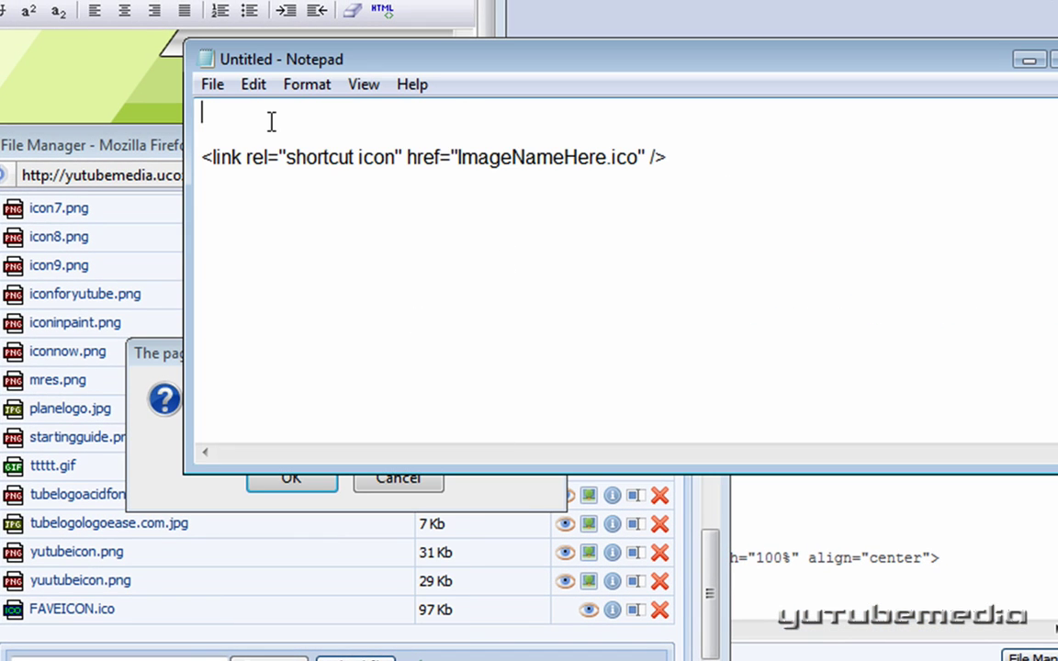
{"action": "key", "text": "ctrl+v"}
- Close the direct link dialog, File Manager, extra visual editor and leftover image dialog
{"action": "key", "text": "alt+Tab"}
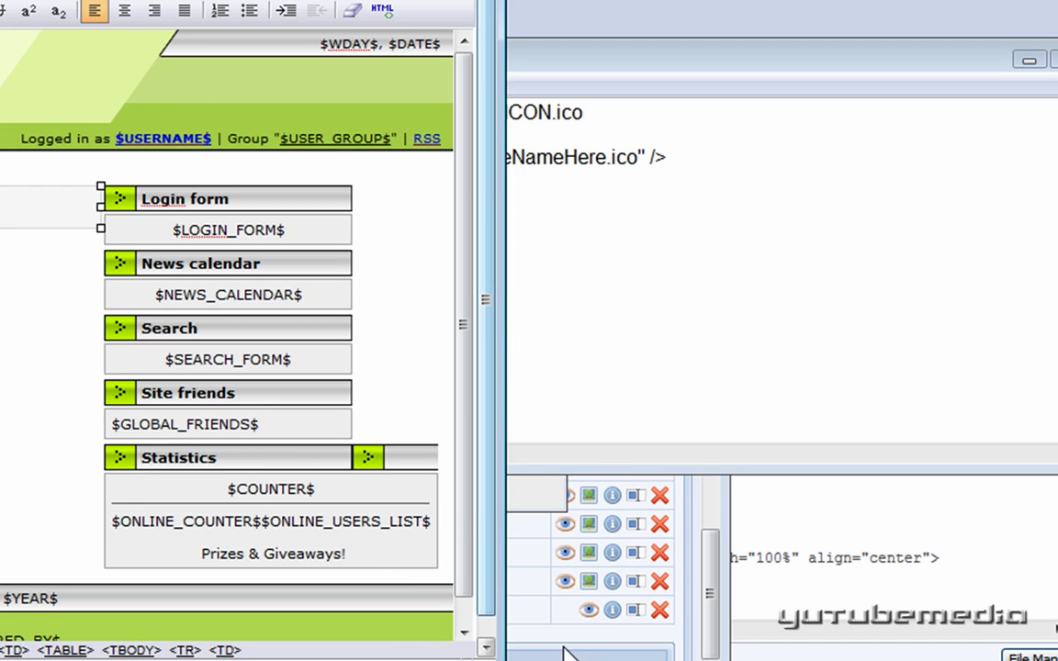
{"action": "key", "text": "alt+Tab"}
{"action": "left_click", "coordinate": [429, 487]}
{"action": "left_click", "coordinate": [699, 145]}
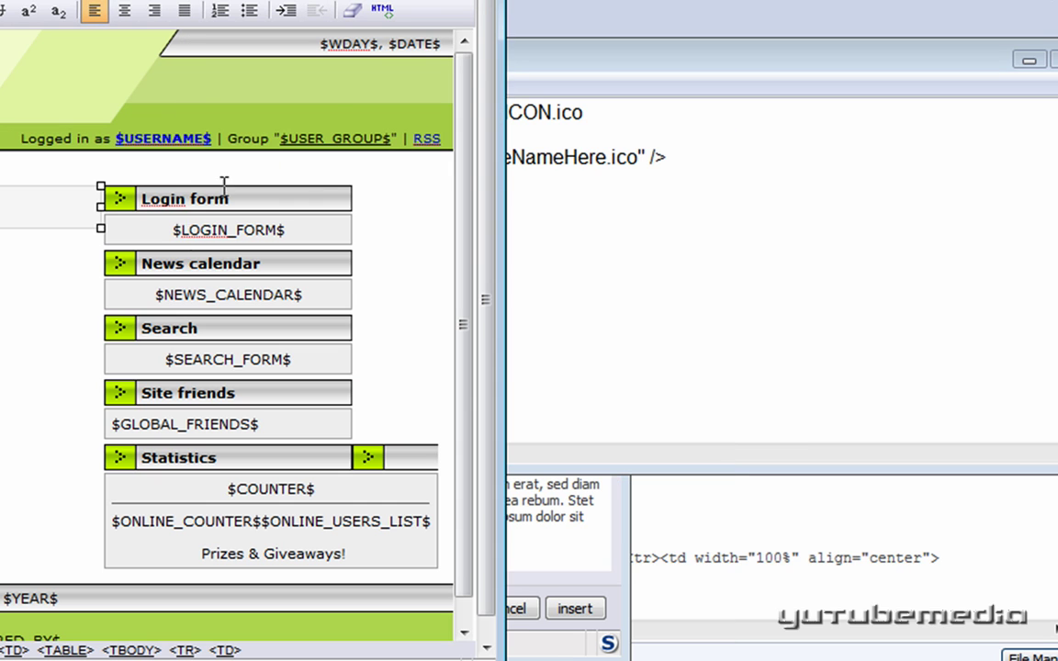
{"action": "left_click", "coordinate": [72, 328]}
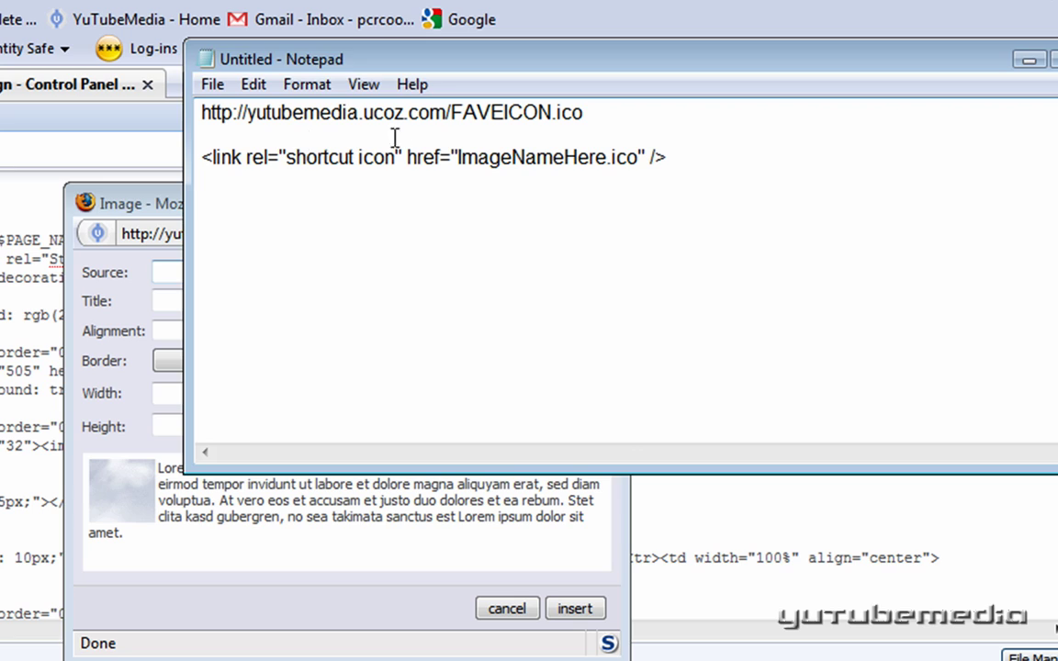
{"action": "left_click", "coordinate": [137, 203]}
{"action": "left_click", "coordinate": [604, 205]}
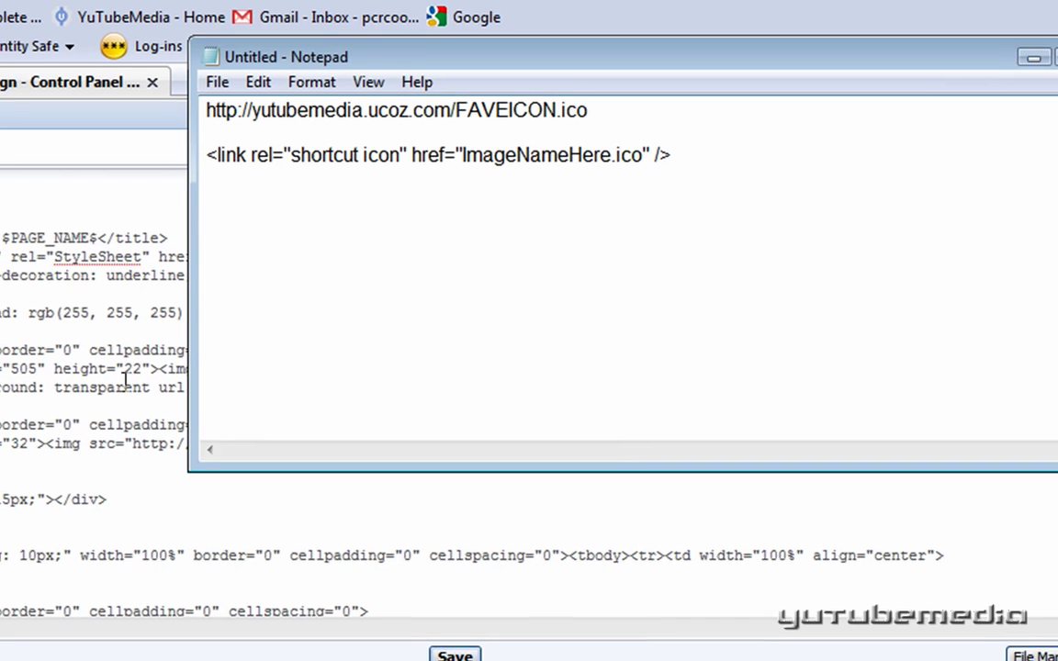
- Paste the shortcut-icon link tag from Notepad onto the template's last line
{"action": "left_click", "coordinate": [126, 384]}
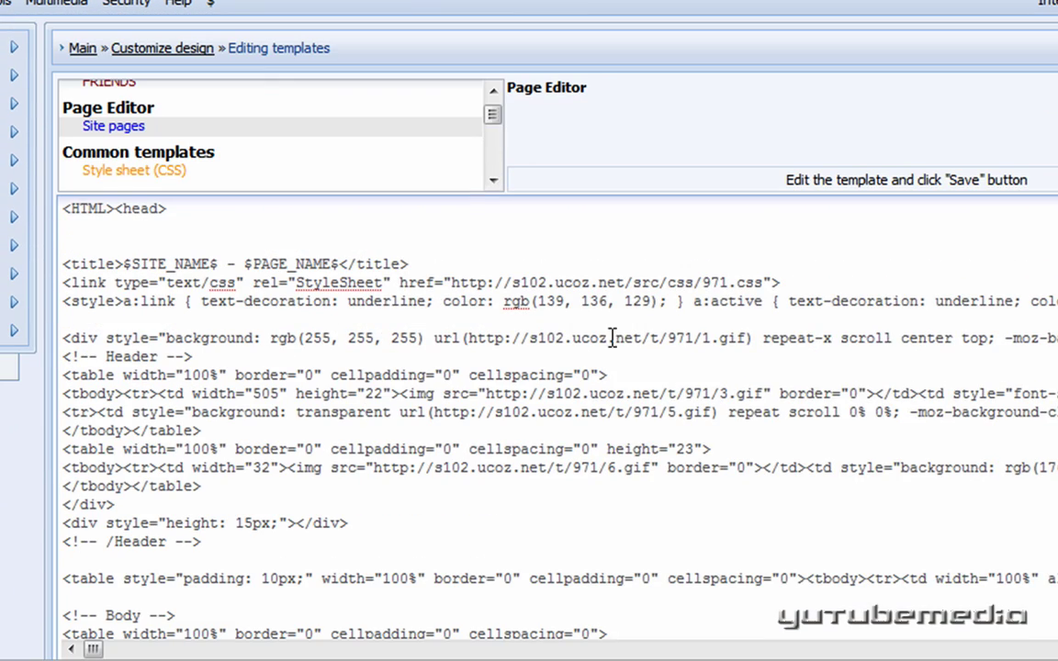
{"action": "scroll", "coordinate": [417, 432], "scroll_direction": "down", "scroll_amount": 8}
{"action": "scroll", "coordinate": [418, 427], "scroll_direction": "down", "scroll_amount": 8}
{"action": "scroll", "coordinate": [281, 475], "scroll_direction": "down", "scroll_amount": 8}
{"action": "scroll", "coordinate": [264, 456], "scroll_direction": "down", "scroll_amount": 5}
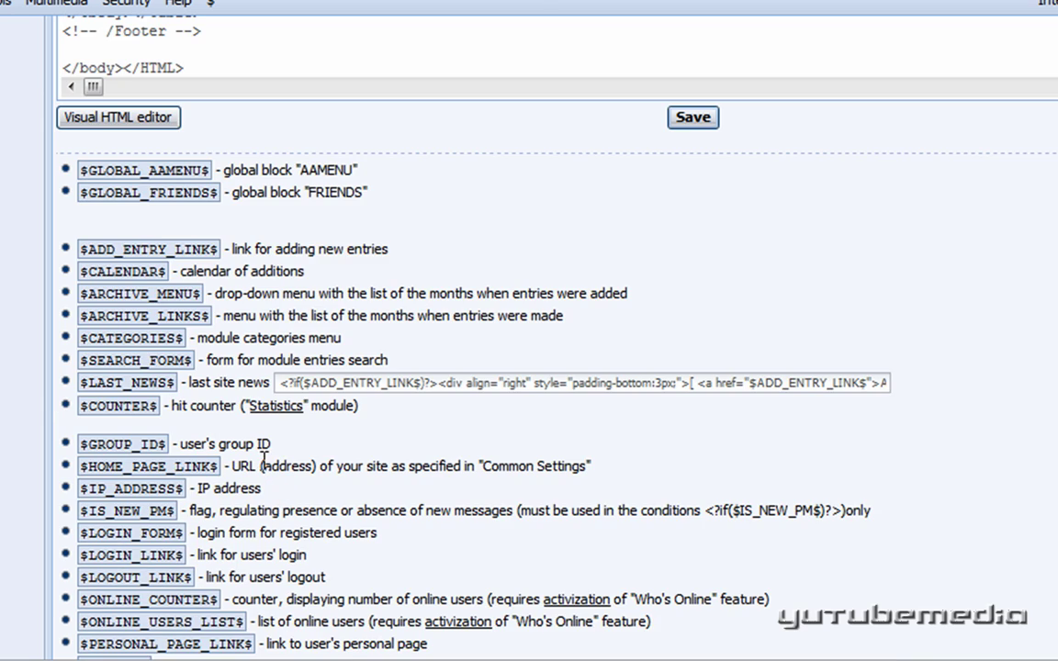
{"action": "scroll", "coordinate": [264, 456], "scroll_direction": "up", "scroll_amount": 5}
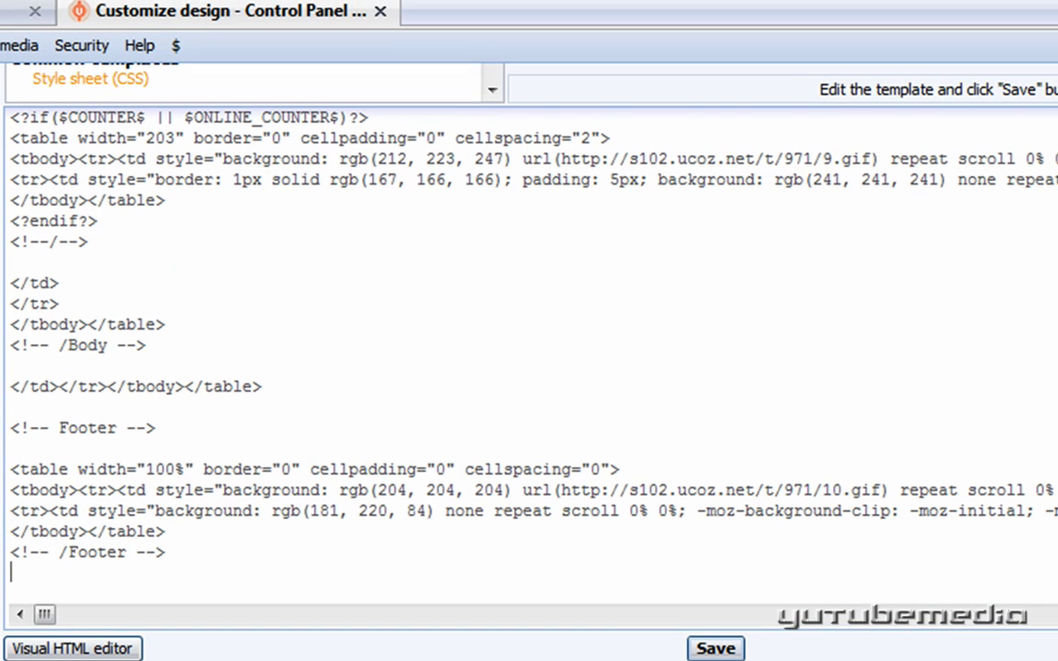
{"action": "key", "text": "alt+Tab"}
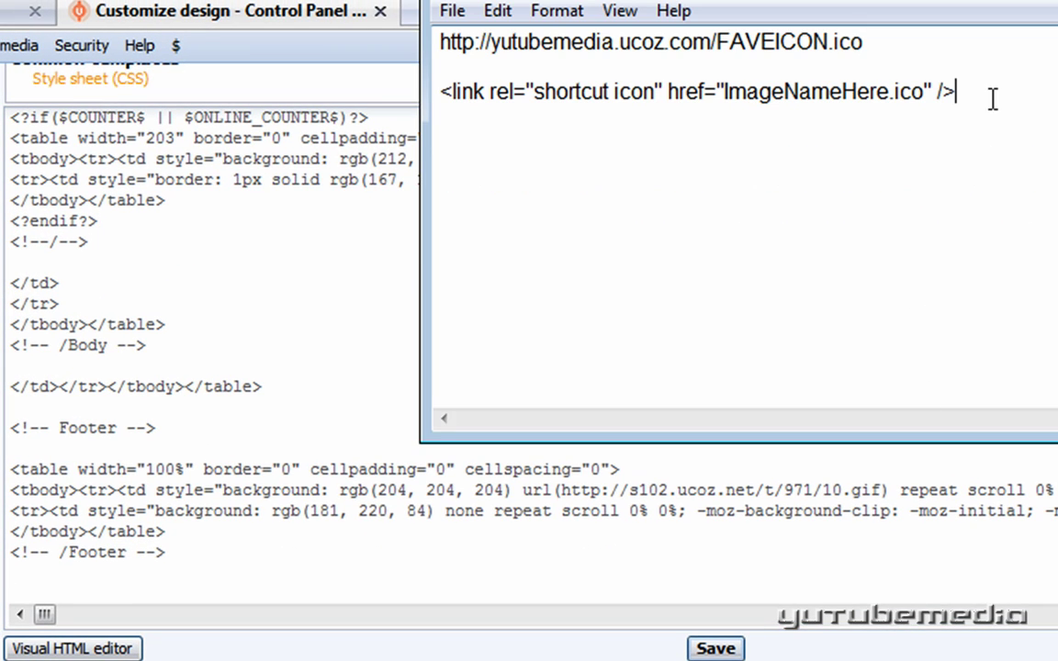
{"action": "left_click_drag", "start_coordinate": [993, 99], "coordinate": [428, 94]}
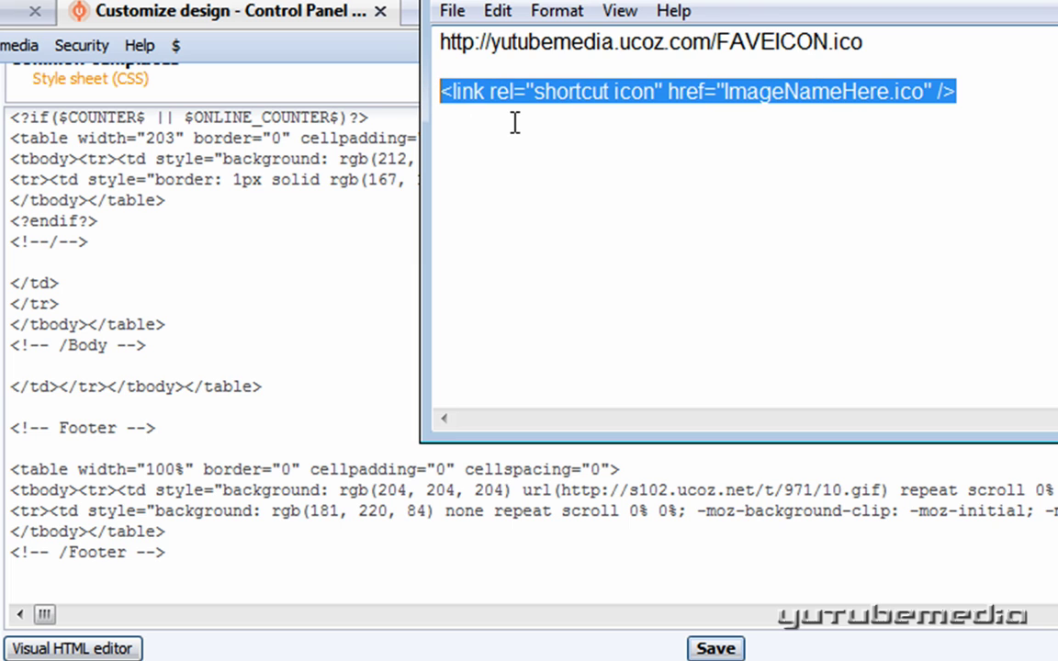
{"action": "left_click", "coordinate": [20, 584]}
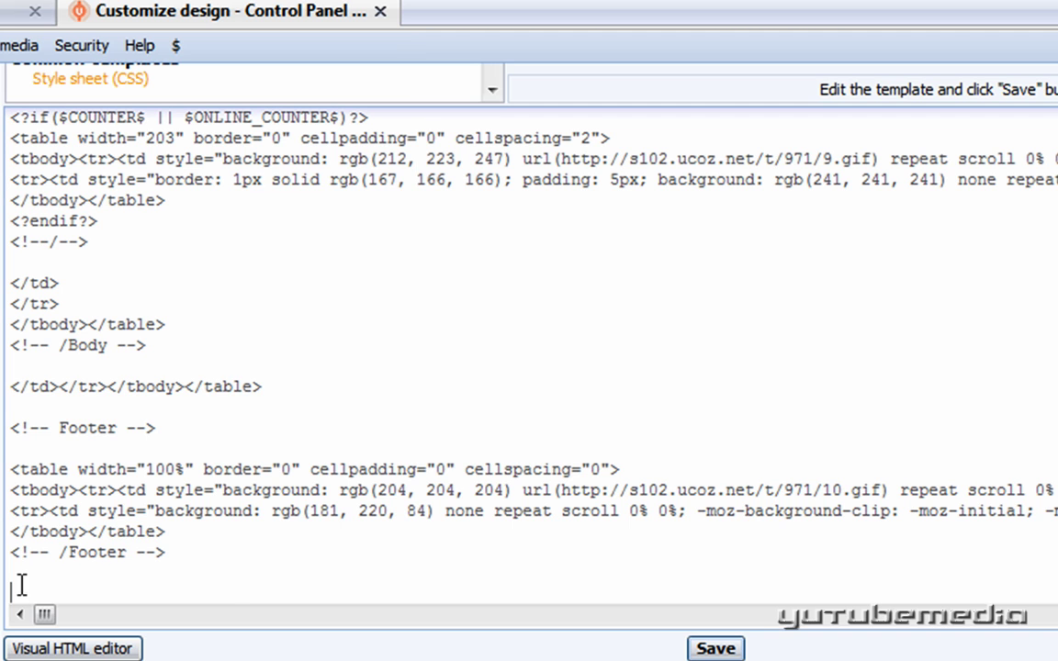
{"action": "key", "text": "ctrl+v"}
- Highlight the pasted tag's placeholder image name, then select the FAVEICON.ico URL in Notepad
{"action": "scroll", "coordinate": [233, 595], "scroll_direction": "down", "scroll_amount": 2}
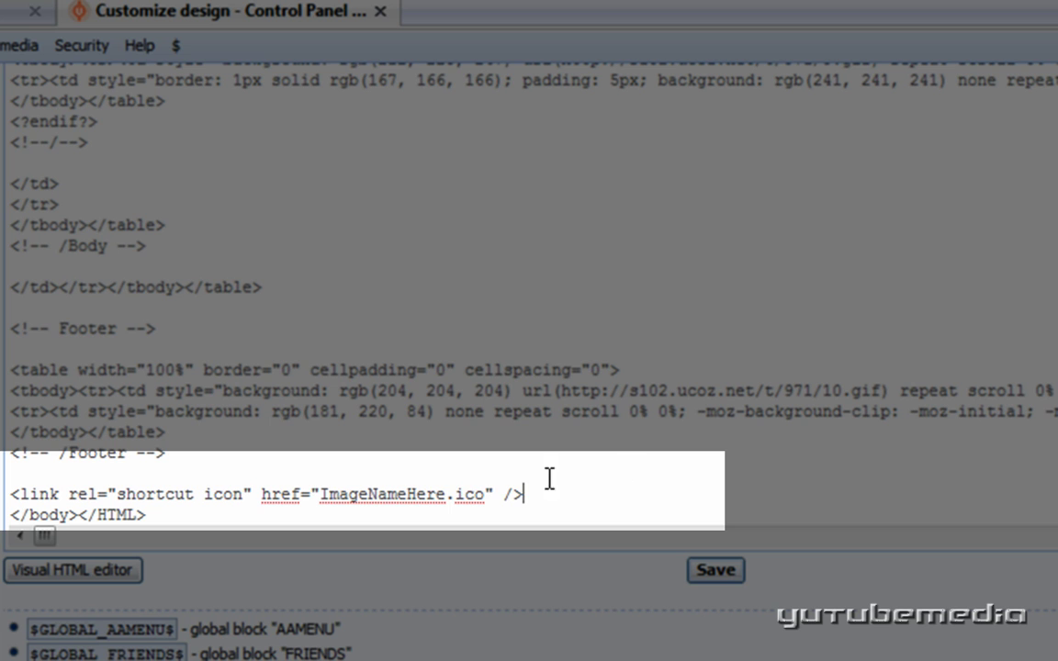
{"action": "left_click_drag", "start_coordinate": [524, 494], "coordinate": [17, 494]}
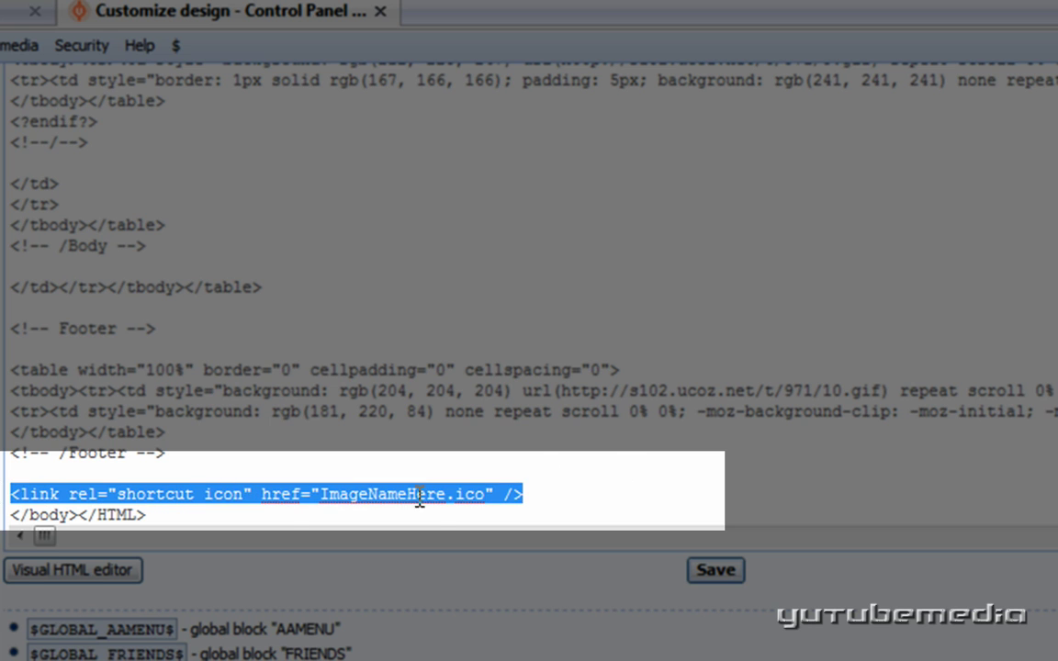
{"action": "left_click_drag", "start_coordinate": [574, 500], "coordinate": [106, 496]}
{"action": "left_click", "coordinate": [281, 494]}
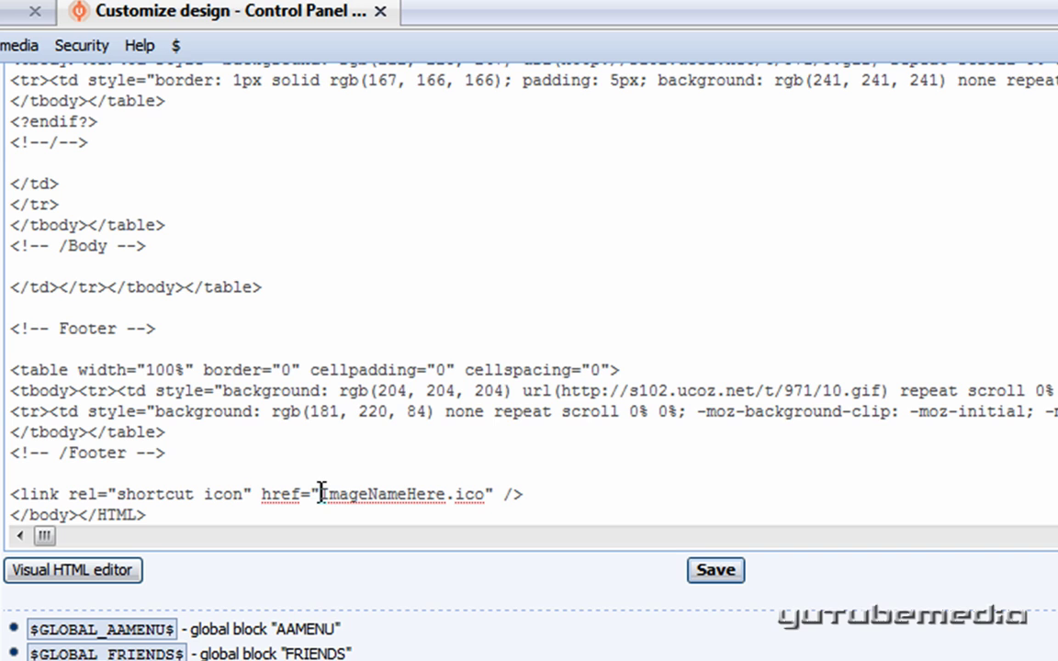
{"action": "left_click_drag", "start_coordinate": [322, 494], "coordinate": [358, 488]}
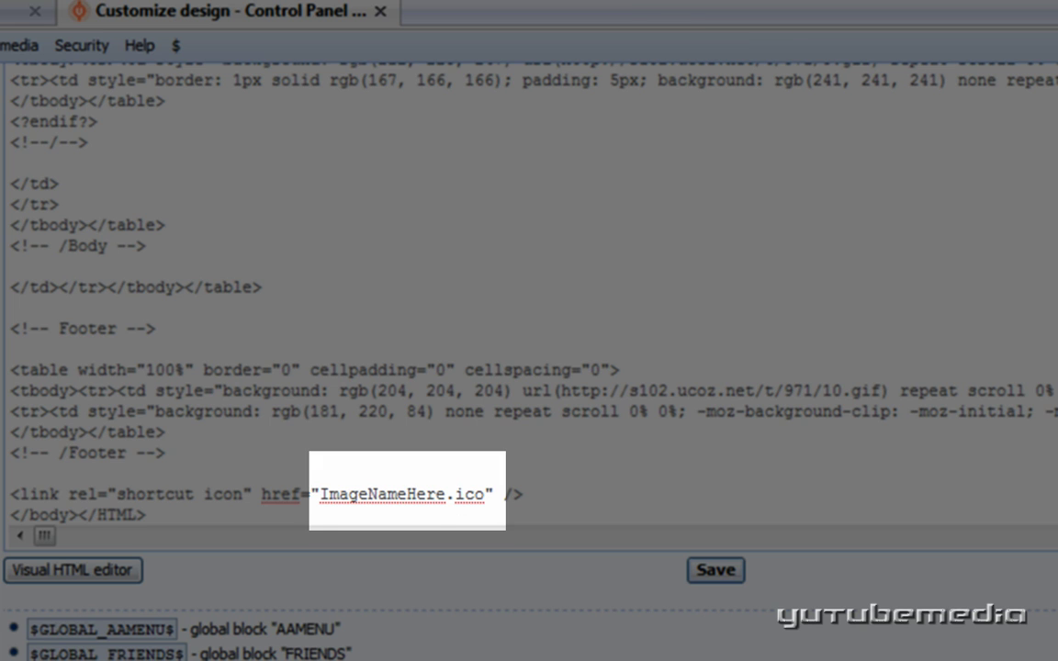
{"action": "left_click_drag", "start_coordinate": [888, 51], "coordinate": [392, 40]}
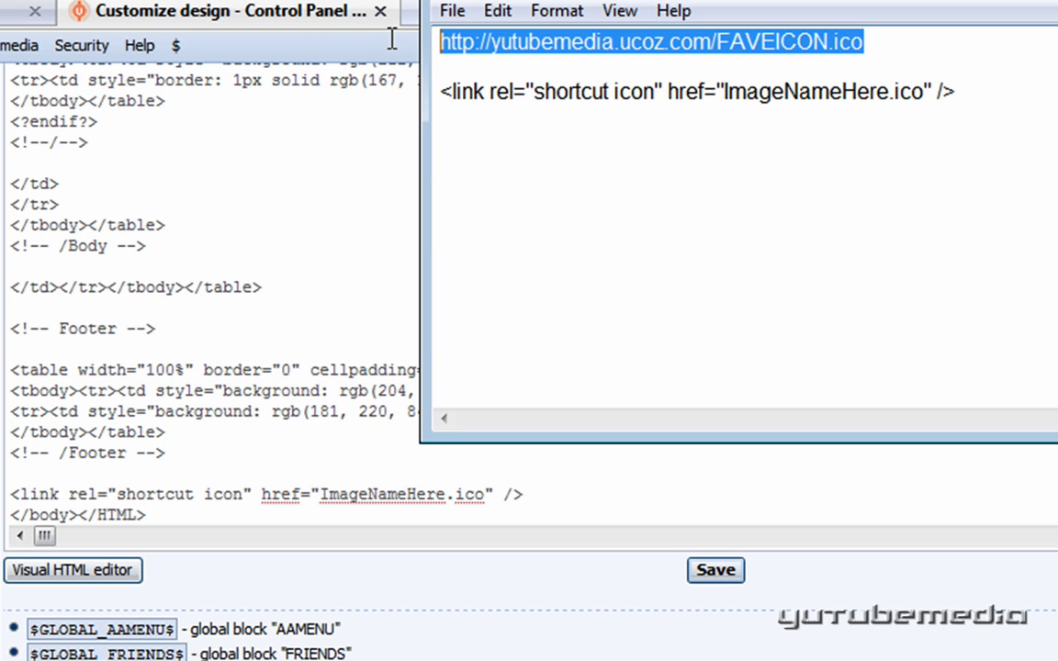
- Replace the ImageNameHere.ico placeholder with the copied FAVEICON.ico URL
{"action": "left_click", "coordinate": [875, 54]}
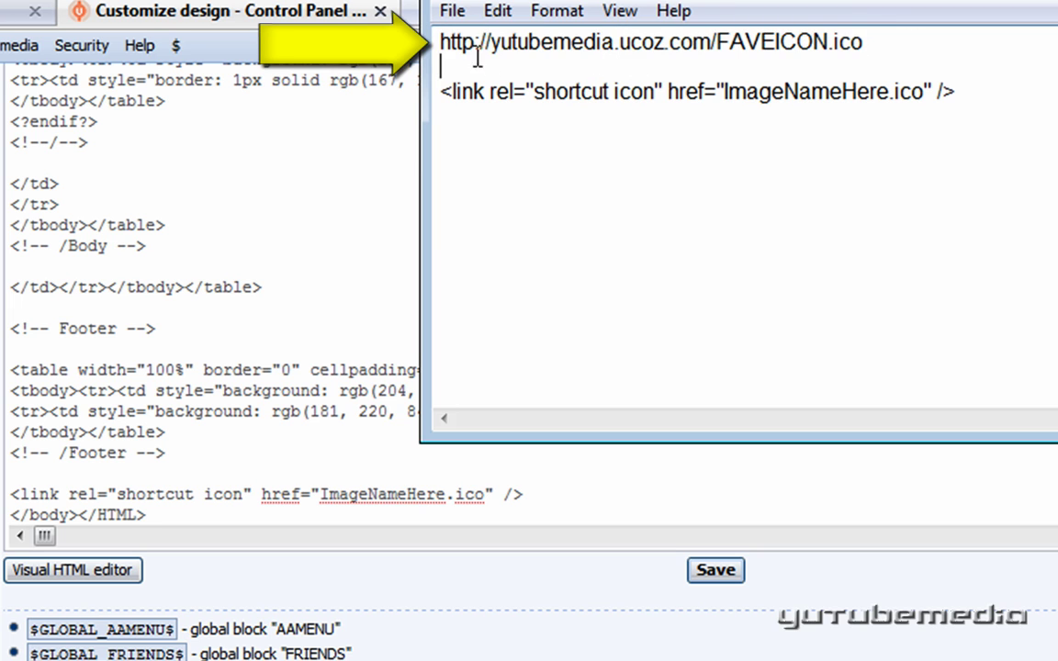
{"action": "left_click_drag", "start_coordinate": [477, 60], "coordinate": [415, 54]}
{"action": "left_click_drag", "start_coordinate": [875, 53], "coordinate": [430, 47]}
{"action": "key", "text": "ctrl+c"}
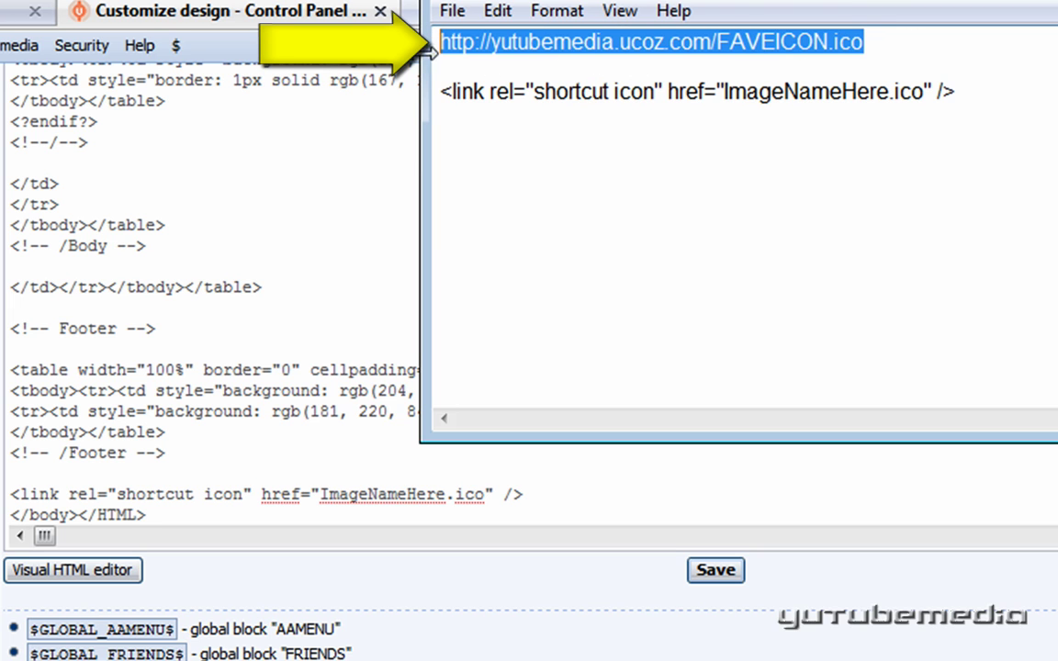
{"action": "left_click", "coordinate": [338, 492]}
{"action": "left_click_drag", "start_coordinate": [321, 494], "coordinate": [486, 495]}
{"action": "key", "text": "ctrl+v"}
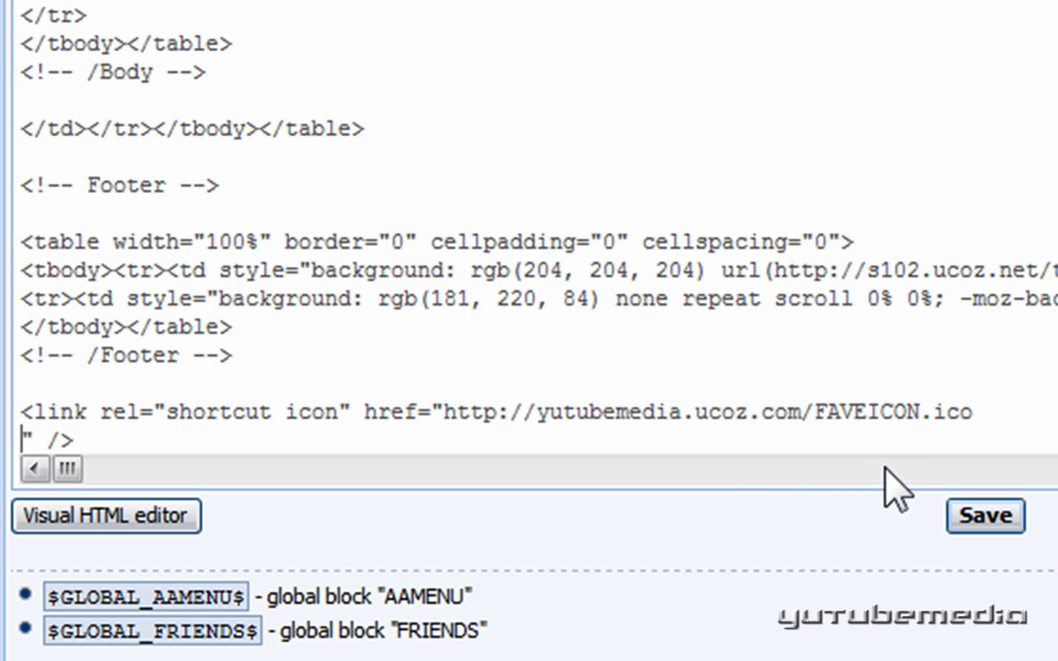
- Join the closing quote back onto the link line, check the URL, and save the template
{"action": "scroll", "coordinate": [366, 314], "scroll_direction": "down", "scroll_amount": 1}
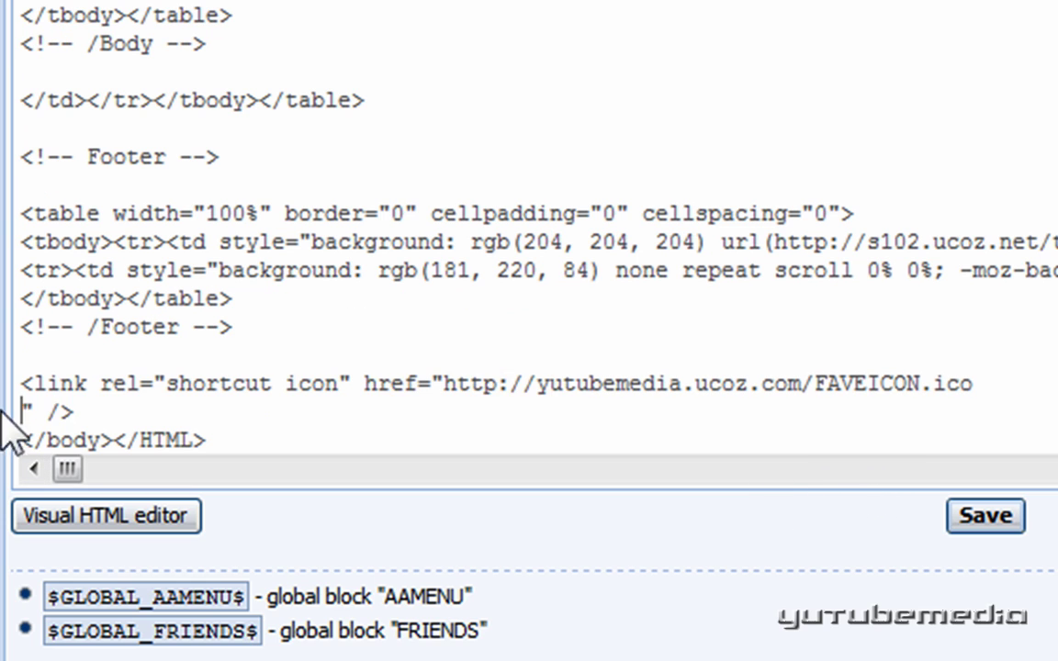
{"action": "key", "text": "Delete"}
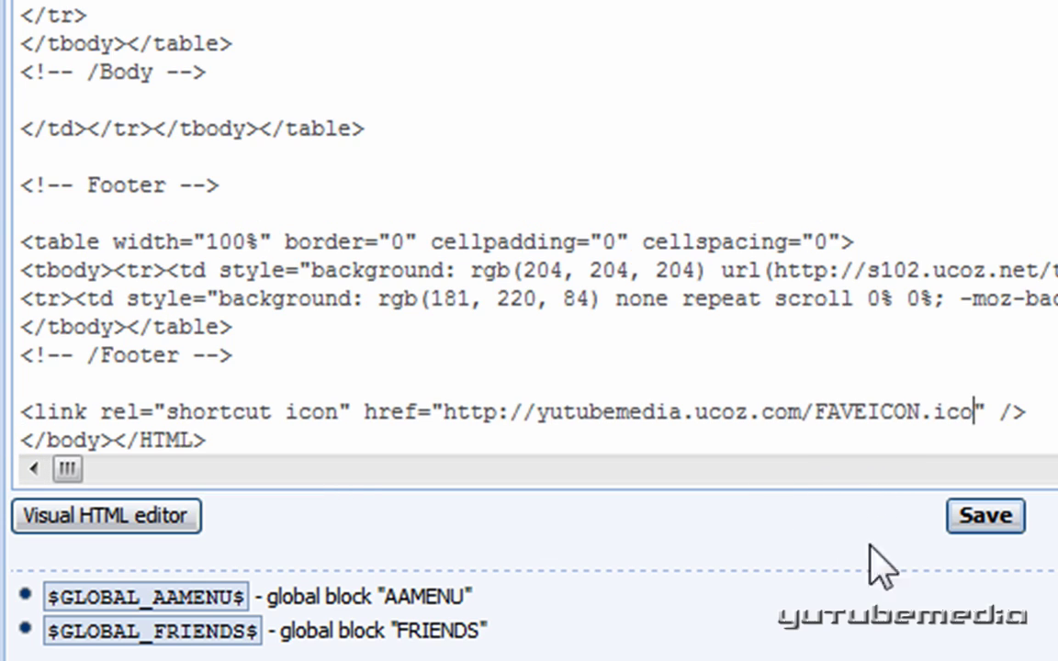
{"action": "scroll", "coordinate": [566, 397], "scroll_direction": "down", "scroll_amount": 2}
{"action": "left_click_drag", "start_coordinate": [22, 304], "coordinate": [898, 313]}
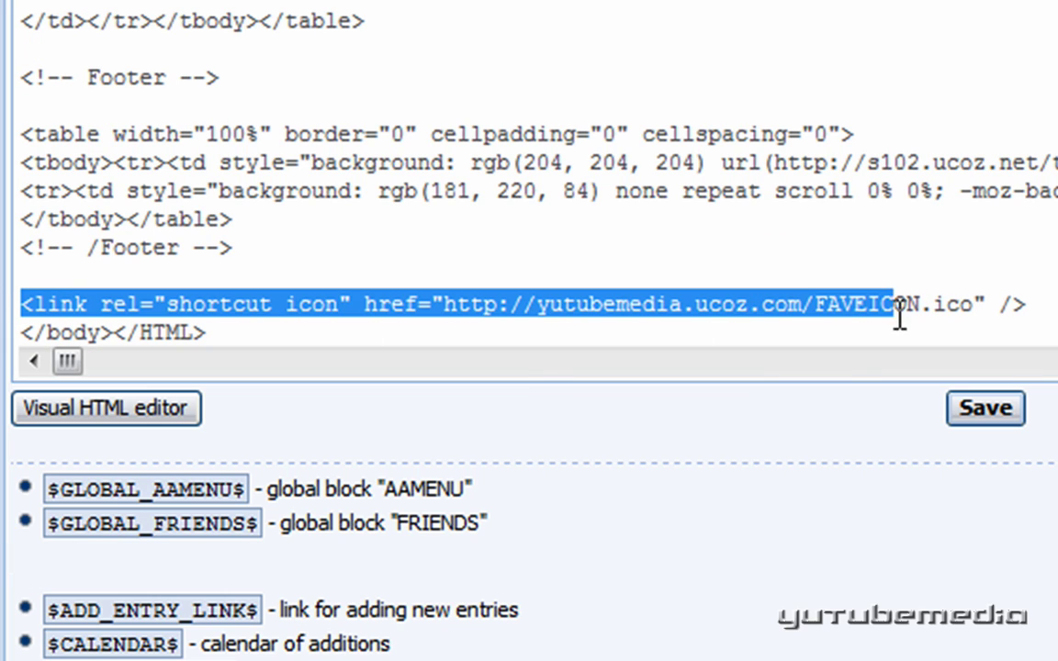
{"action": "left_click", "coordinate": [580, 318]}
{"action": "left_click_drag", "start_coordinate": [448, 304], "coordinate": [963, 304]}
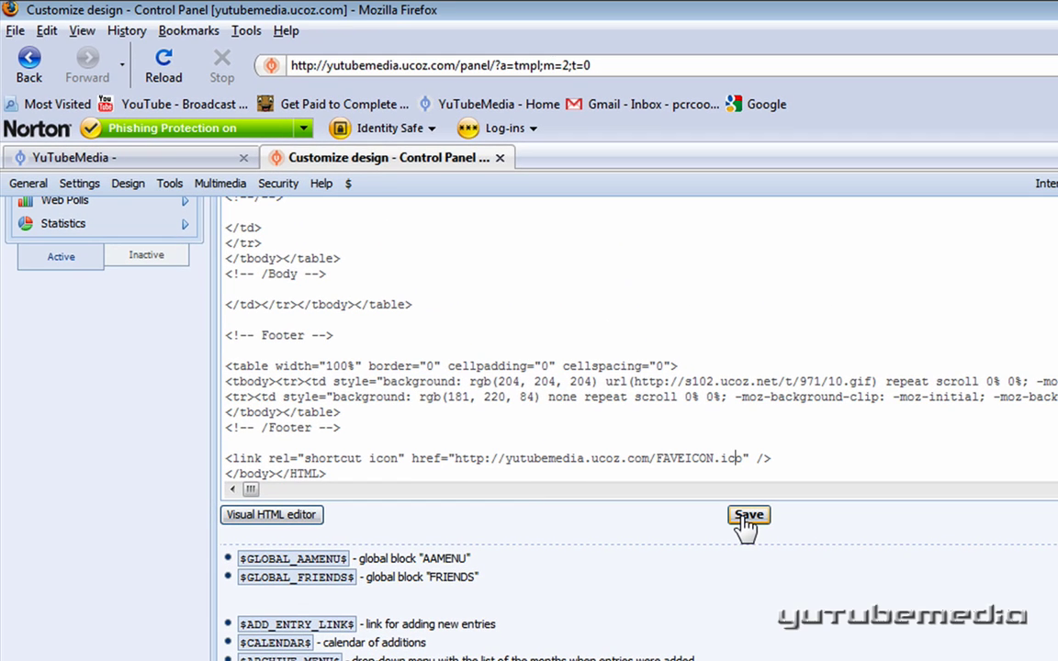
{"action": "left_click", "coordinate": [748, 517]}
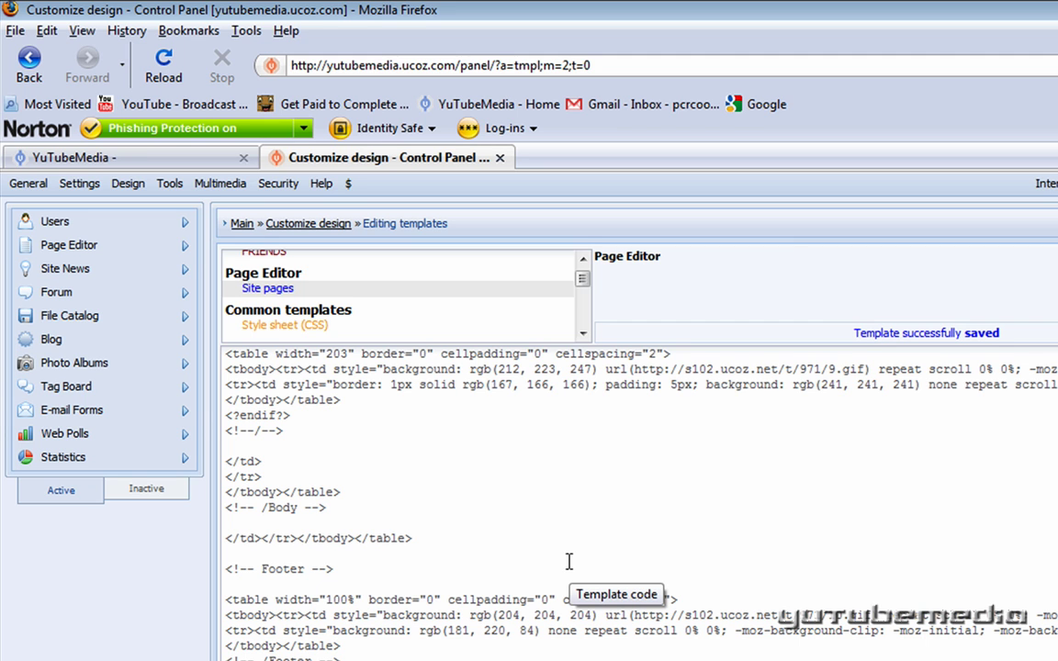
- Reload the yutubemedia.ucoz.com homepage and scroll it to check the green Y favicon
{"action": "left_click", "coordinate": [120, 157]}
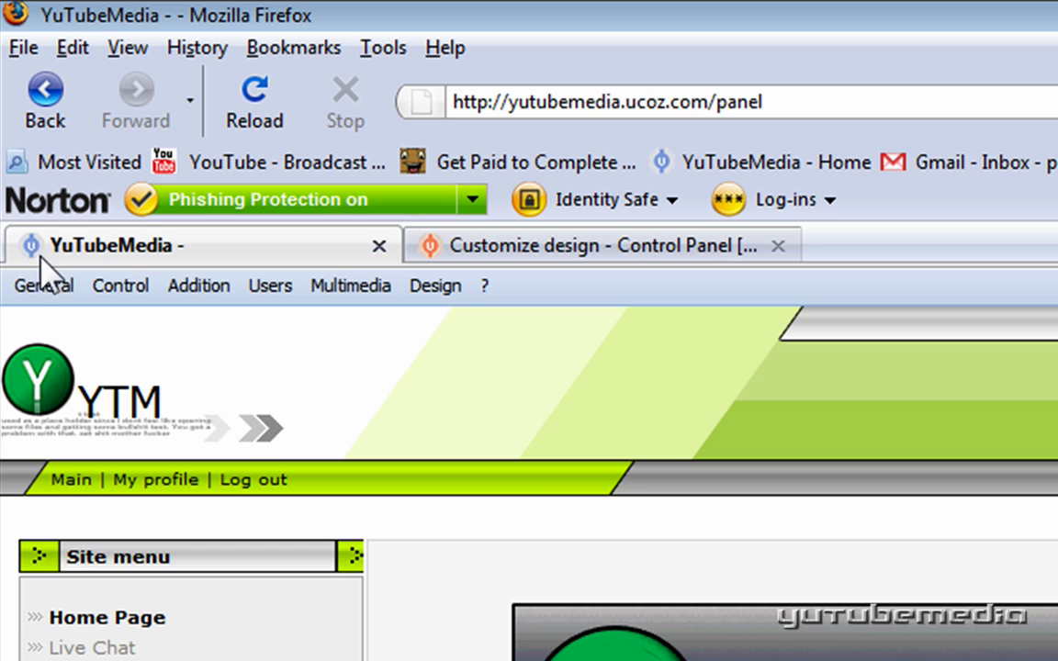
{"action": "left_click", "coordinate": [257, 103]}
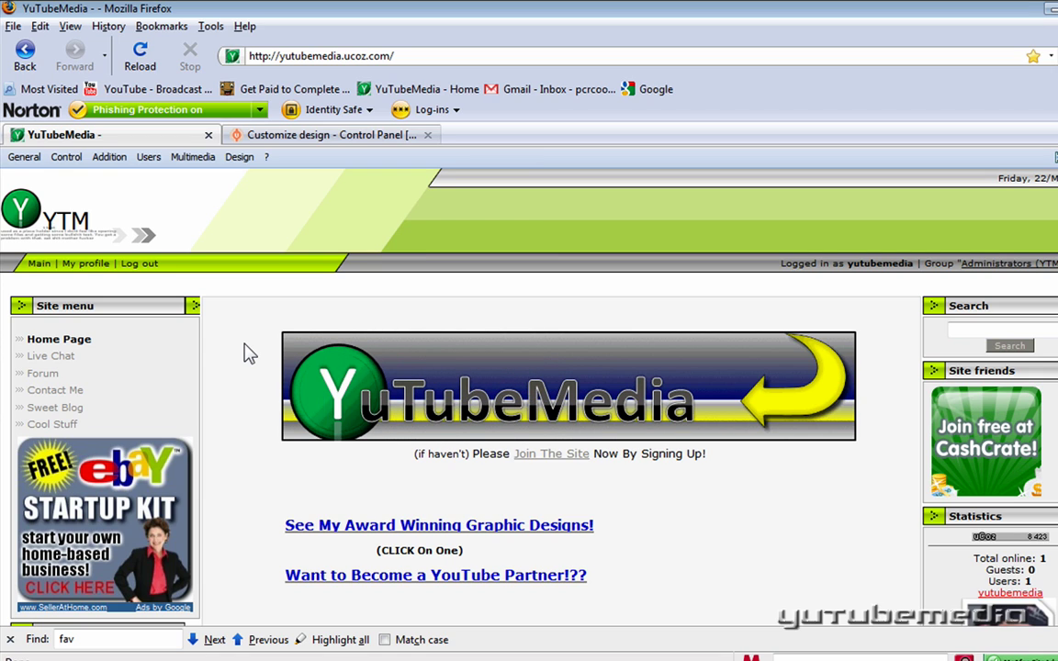
{"action": "scroll", "coordinate": [246, 353], "scroll_direction": "down", "scroll_amount": 2}
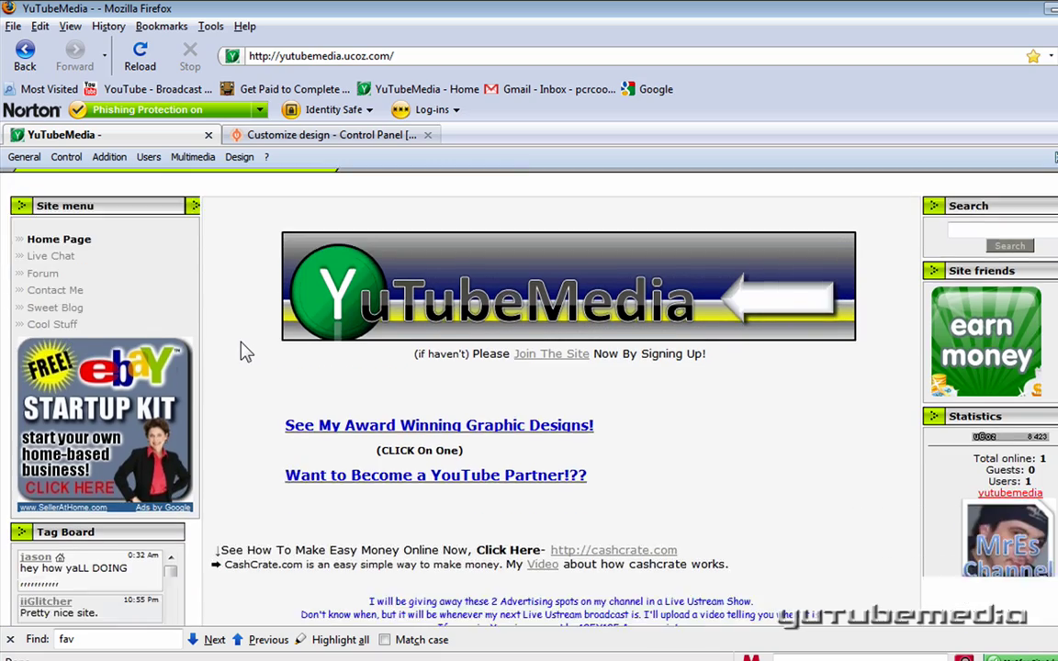
{"action": "scroll", "coordinate": [246, 352], "scroll_direction": "down", "scroll_amount": 4}
{"action": "scroll", "coordinate": [246, 353], "scroll_direction": "up", "scroll_amount": 5}
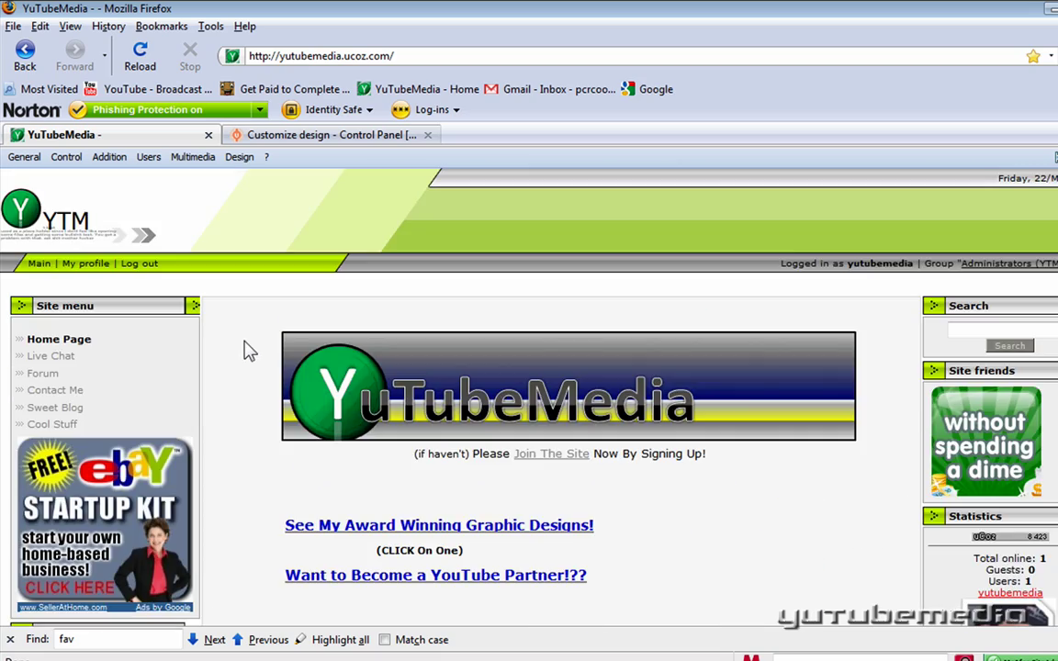